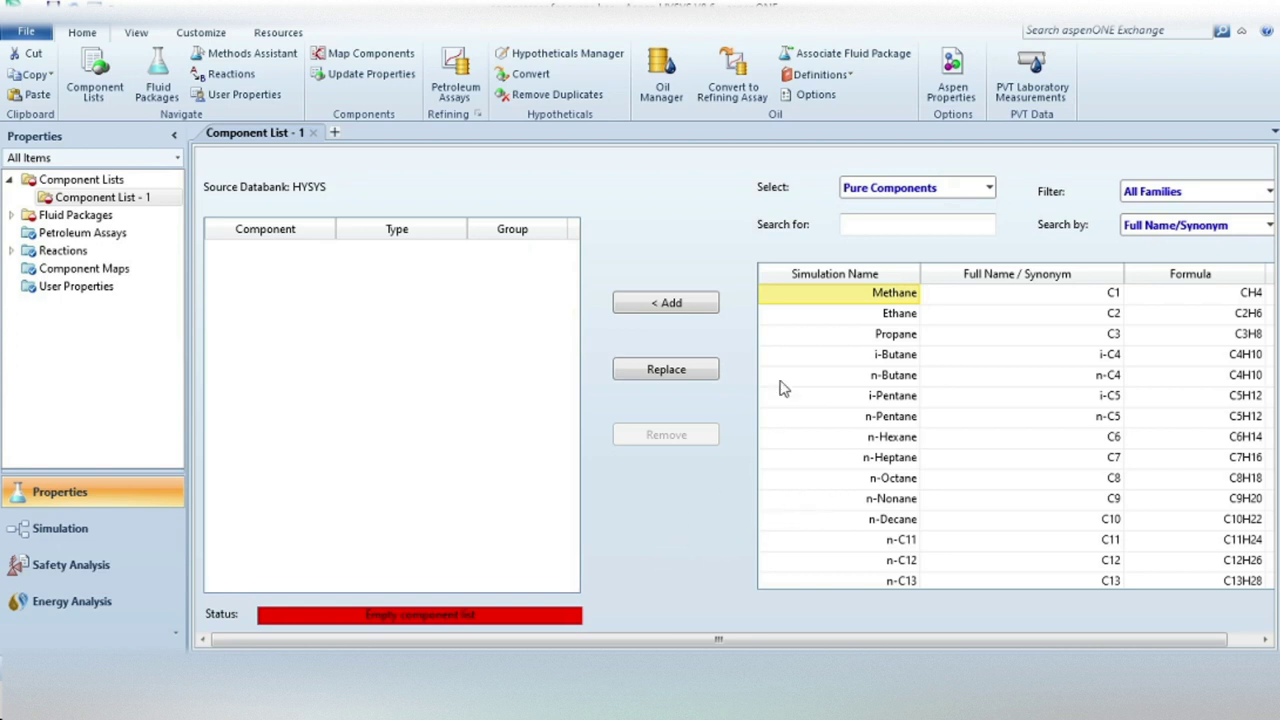
# Step: Add Methane, Ethane and Propane to Component List - 1
pyautogui.click(849, 357)
pyautogui.moveTo(845, 299); pyautogui.dragTo(762, 342)
pyautogui.click(668, 306)
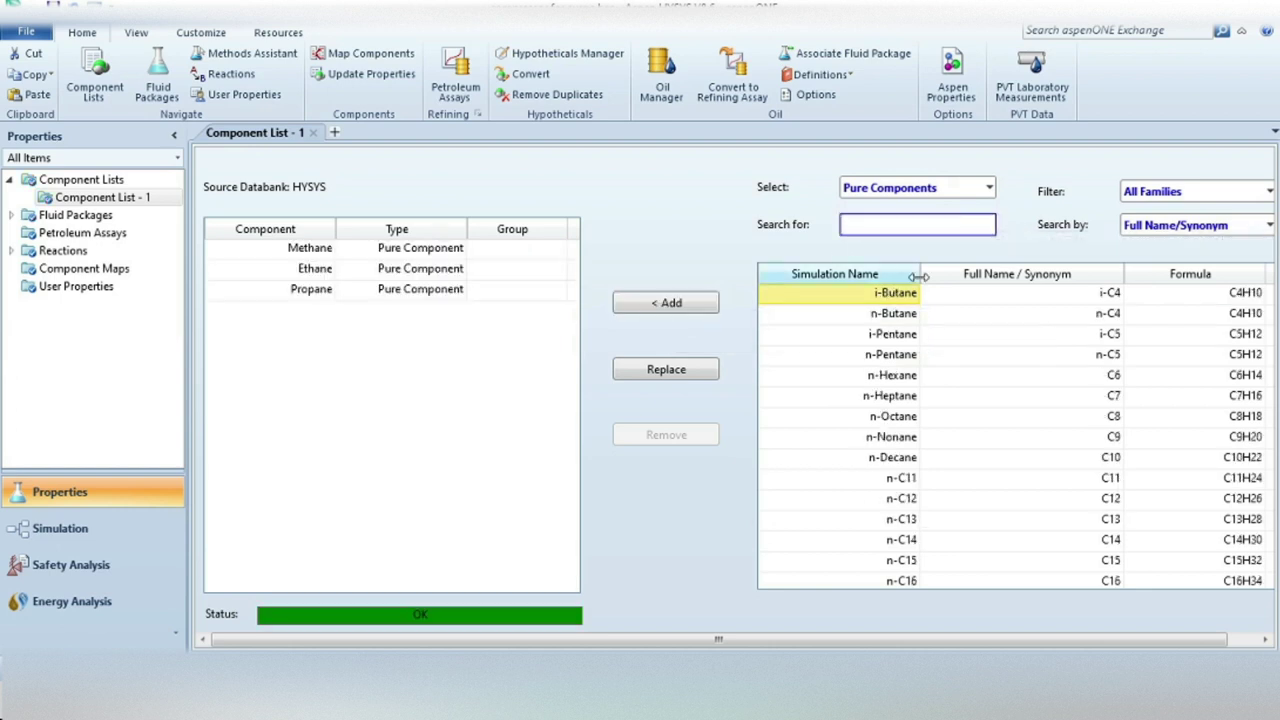
# Step: Search the pure components for n2 and co2, adding Nitrogen and CO2 to the component list
pyautogui.write('n2')
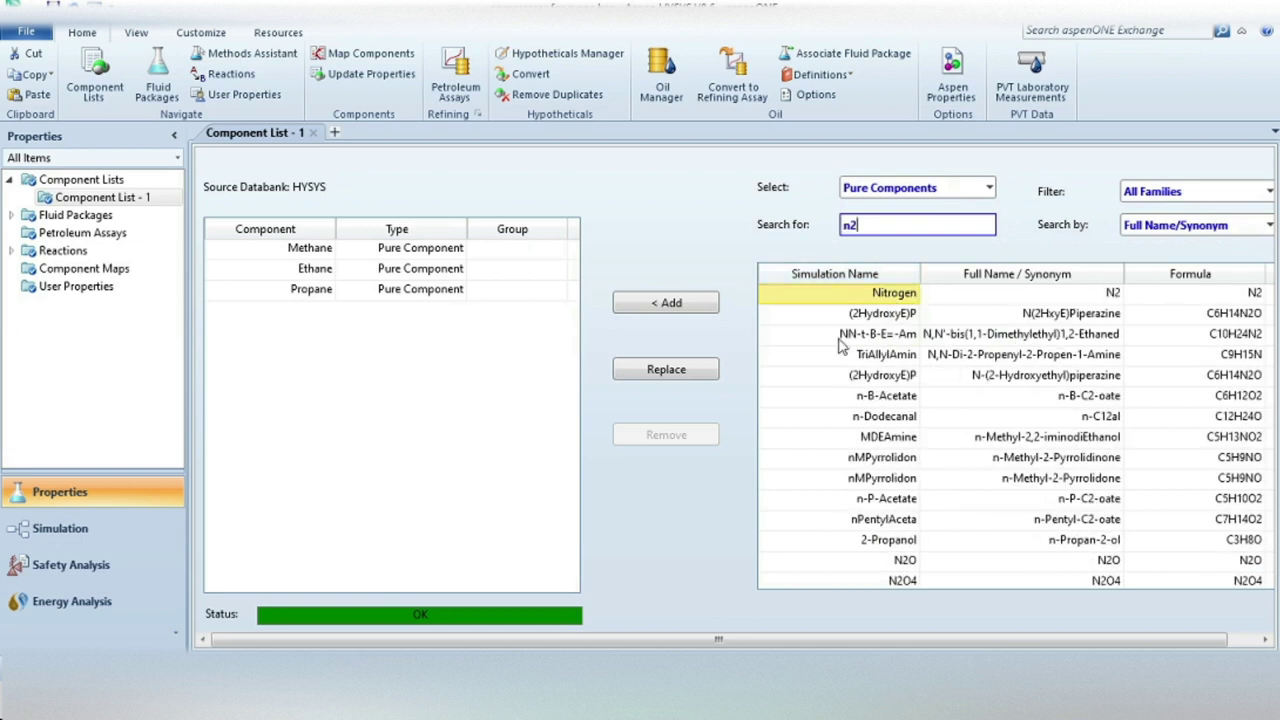
pyautogui.click(664, 302)
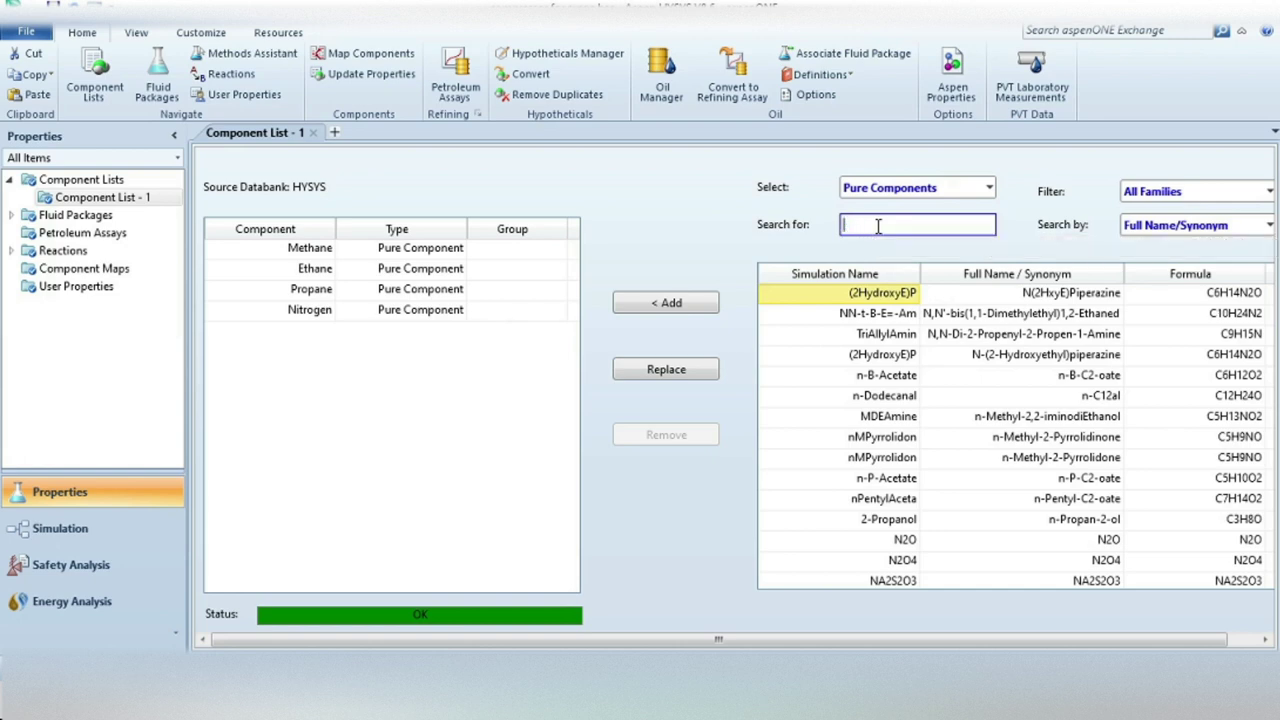
pyautogui.write('co2')
pyautogui.click(668, 305)
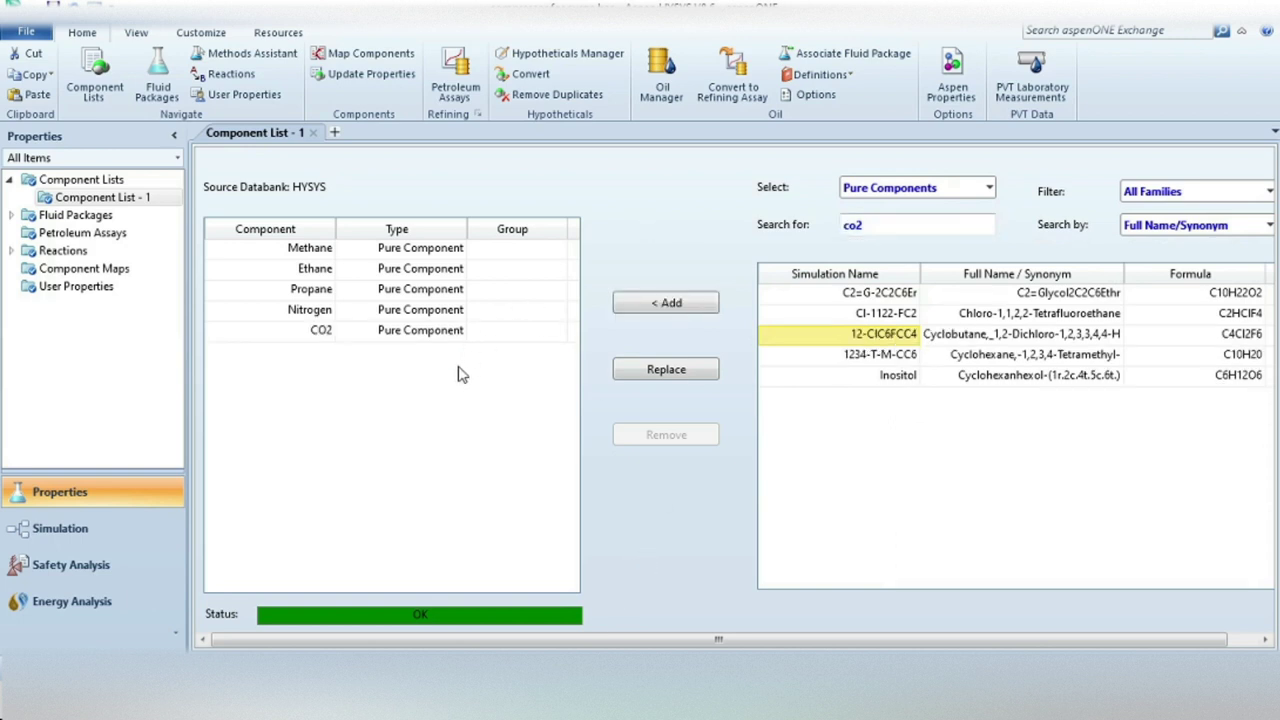
# Step: Review the fluid packages, enter the simulation environment in holding mode, and set the solver to Active
pyautogui.click(60, 215)
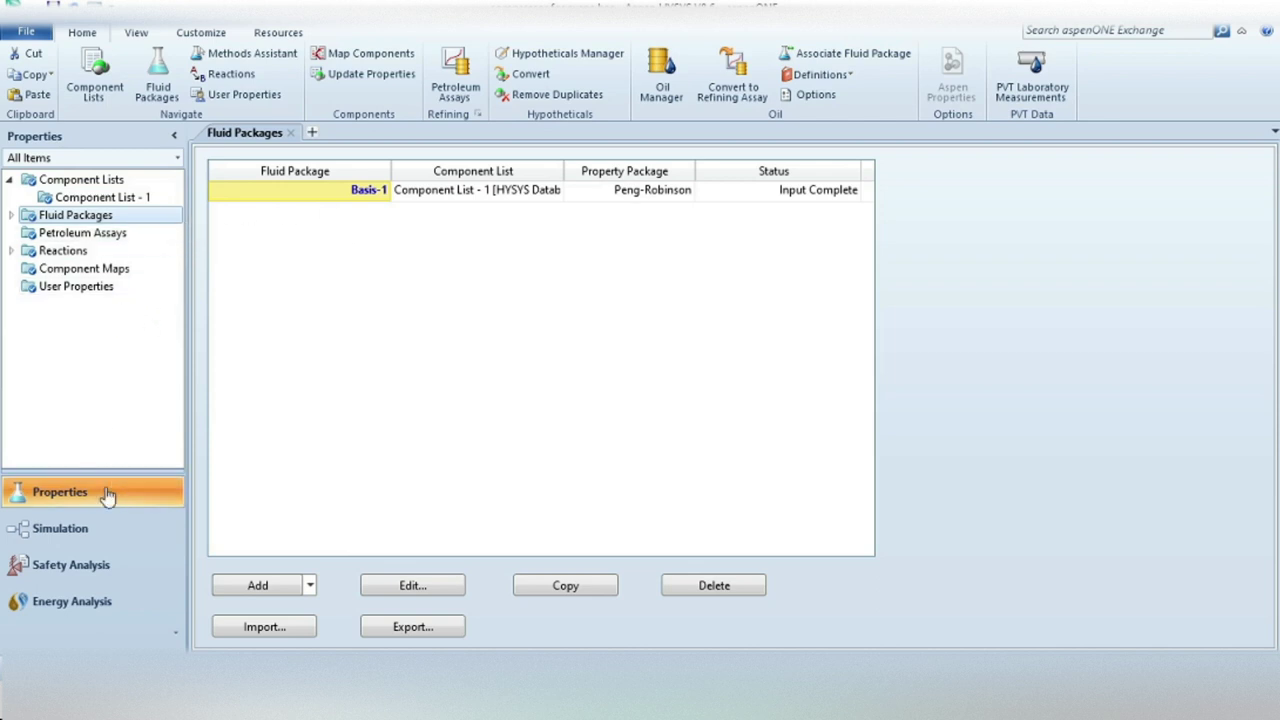
pyautogui.click(86, 530)
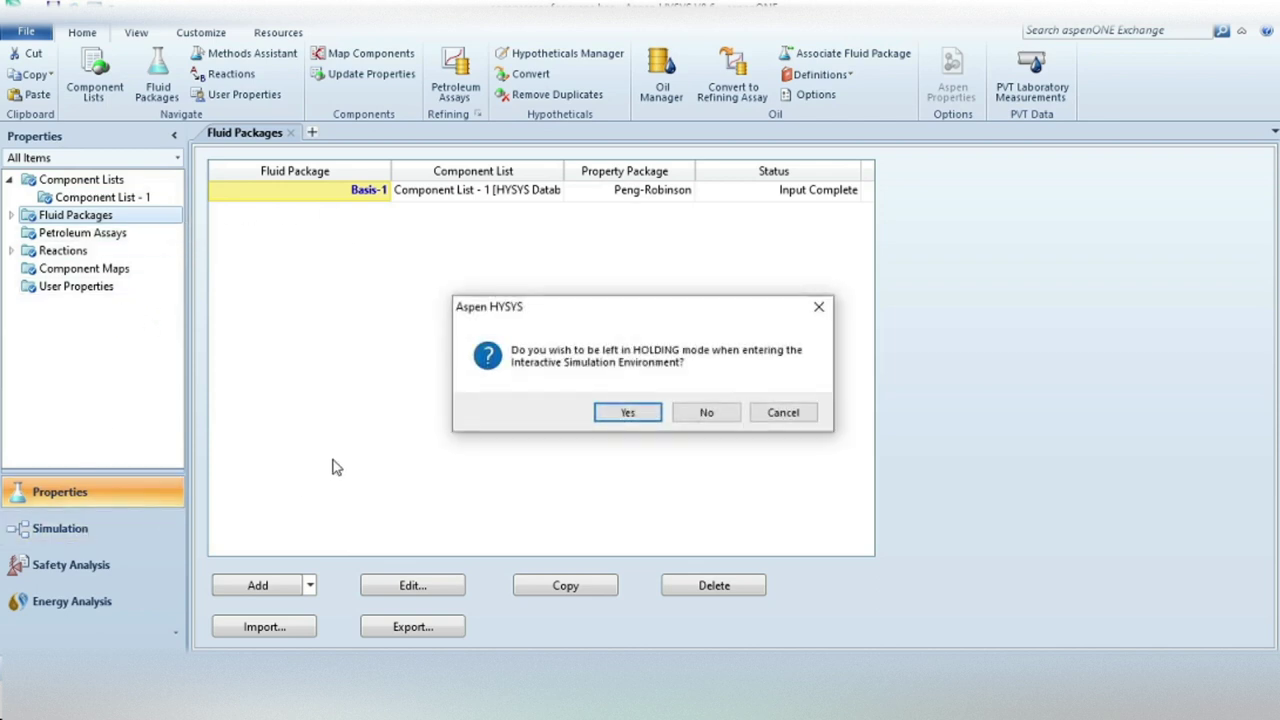
pyautogui.click(630, 412)
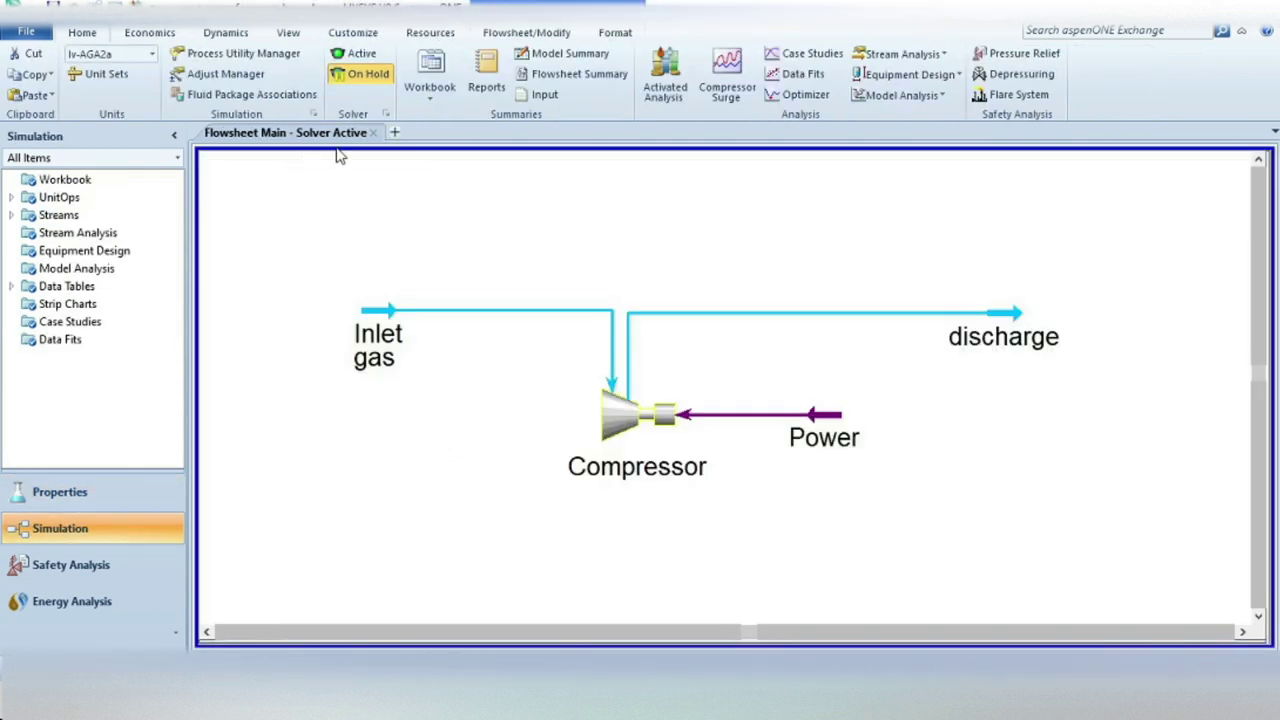
pyautogui.click(352, 55)
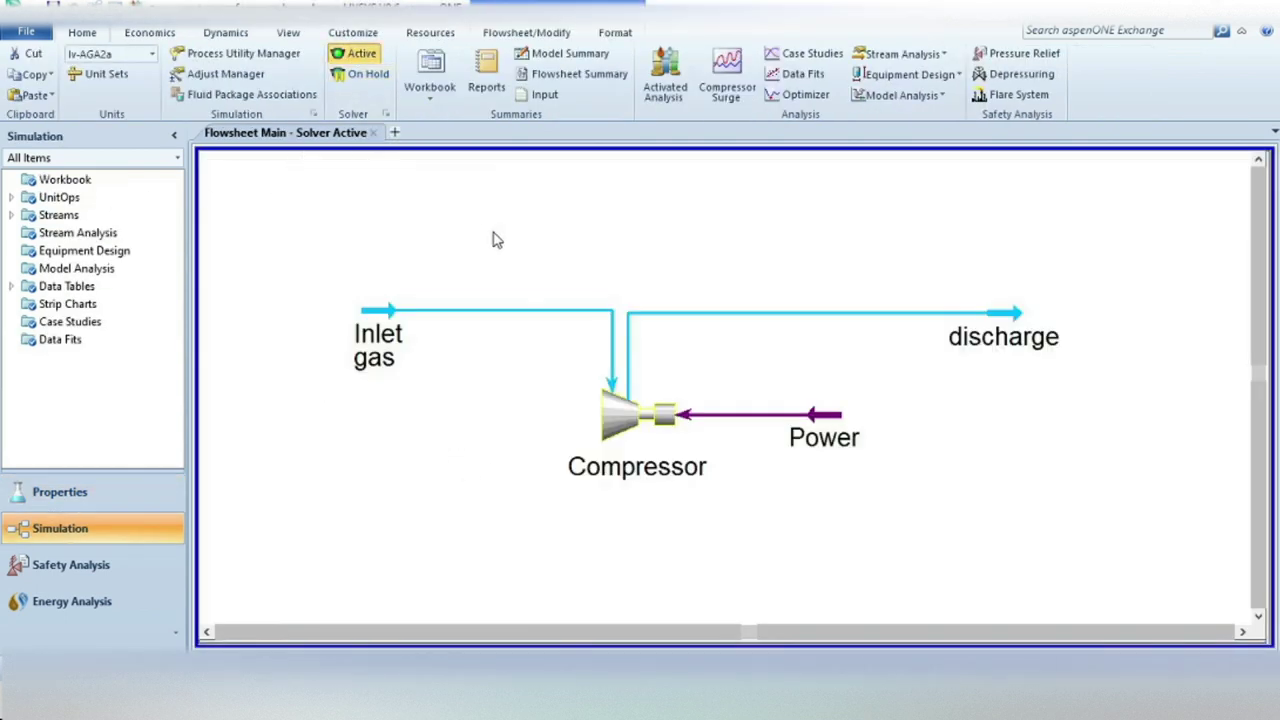
# Step: Open the Inlet gas stream's conditions and set its temperature to 45 C
pyautogui.moveTo(803, 466)
pyautogui.moveTo(645, 430)
pyautogui.moveTo(382, 319)
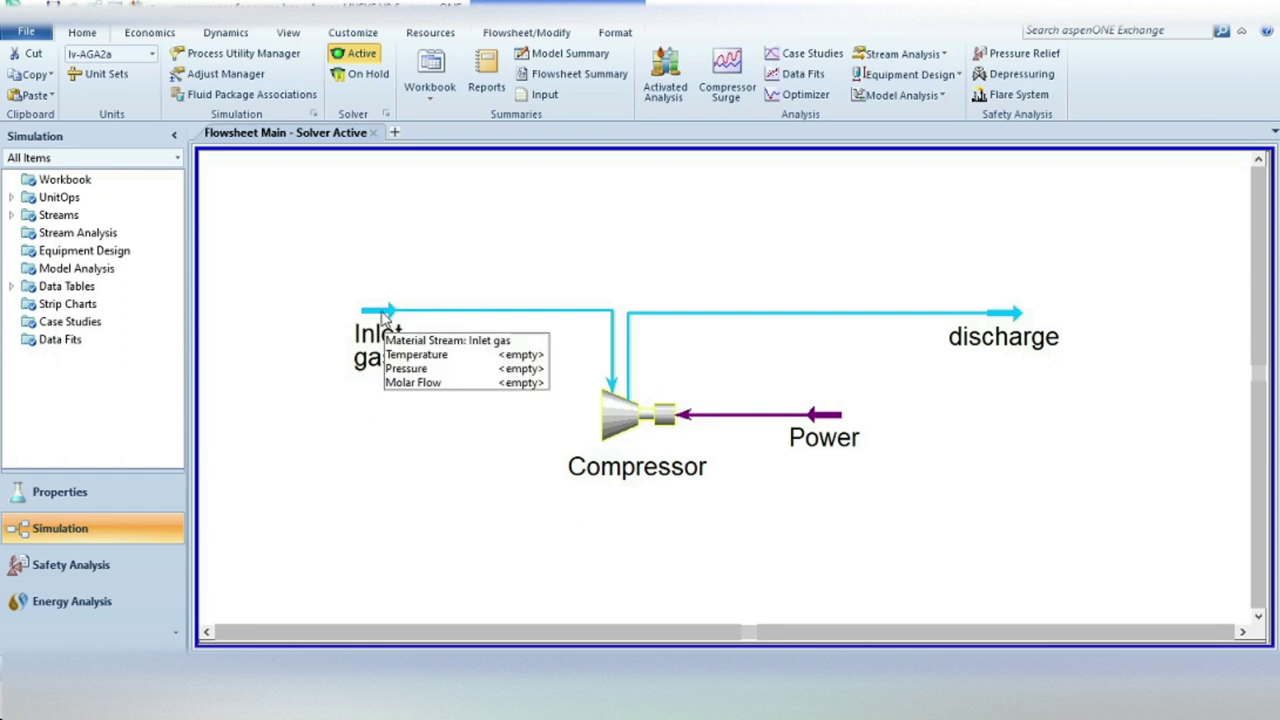
pyautogui.doubleClick(385, 314)
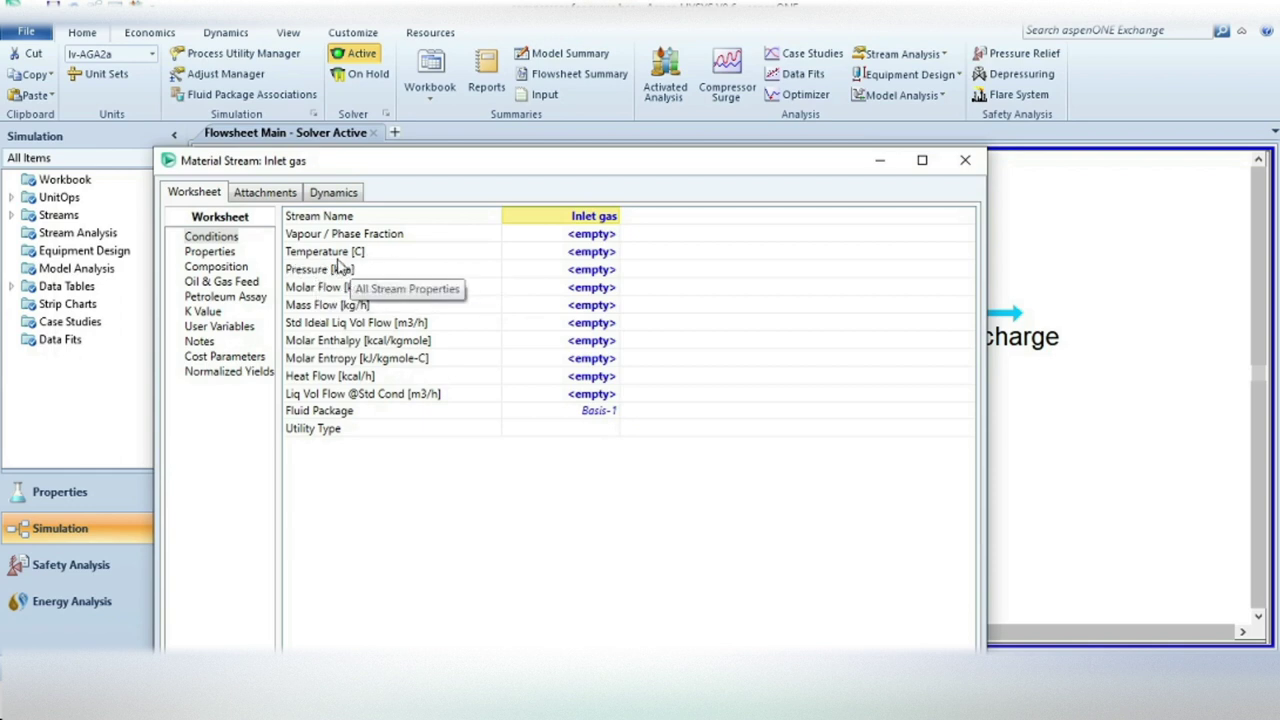
pyautogui.click(590, 255)
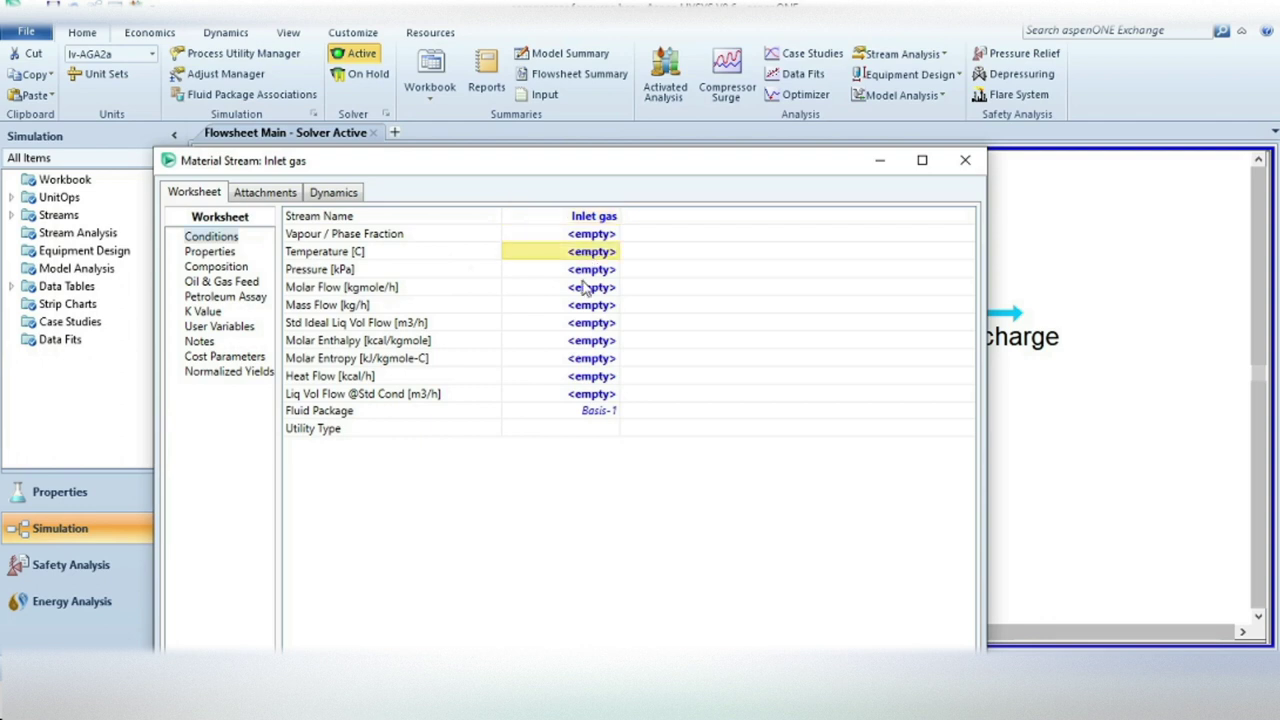
pyautogui.write('4')
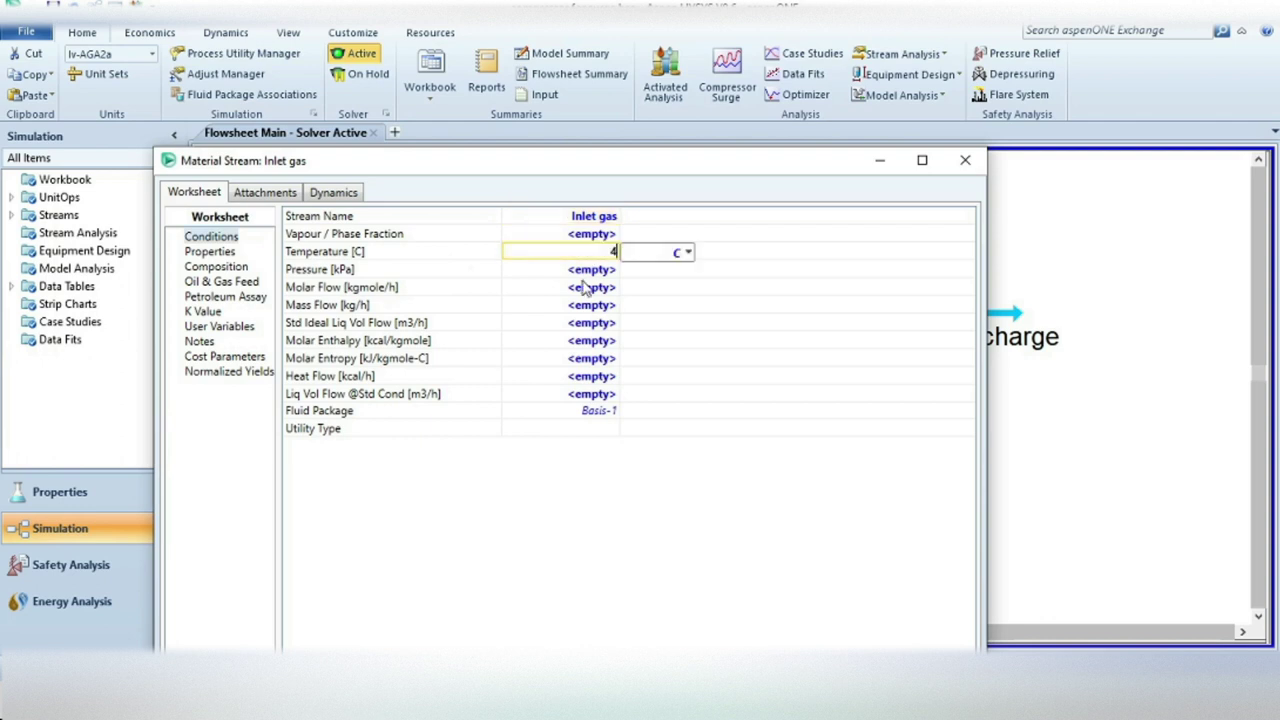
pyautogui.write('5')
pyautogui.press('Return')
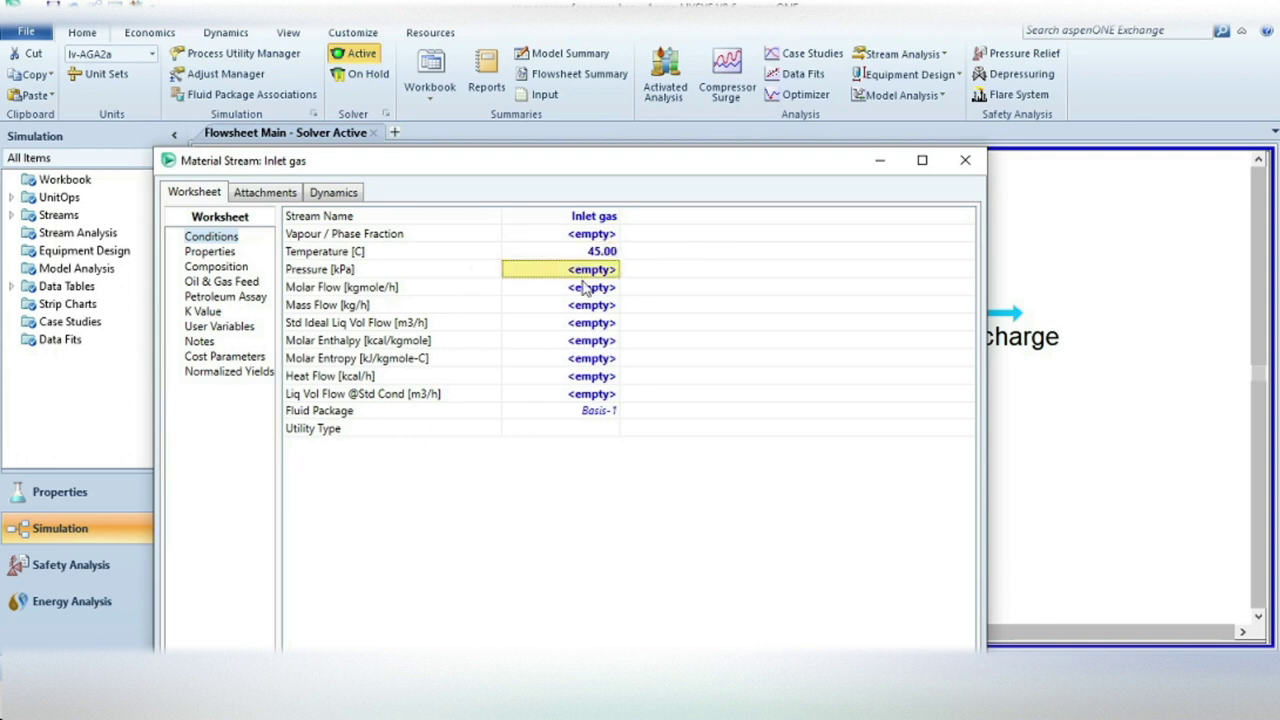
# Step: Set the Inlet gas stream's pressure to 11 bar and its molar flow to 3200 kgmole/h
pyautogui.write('11')
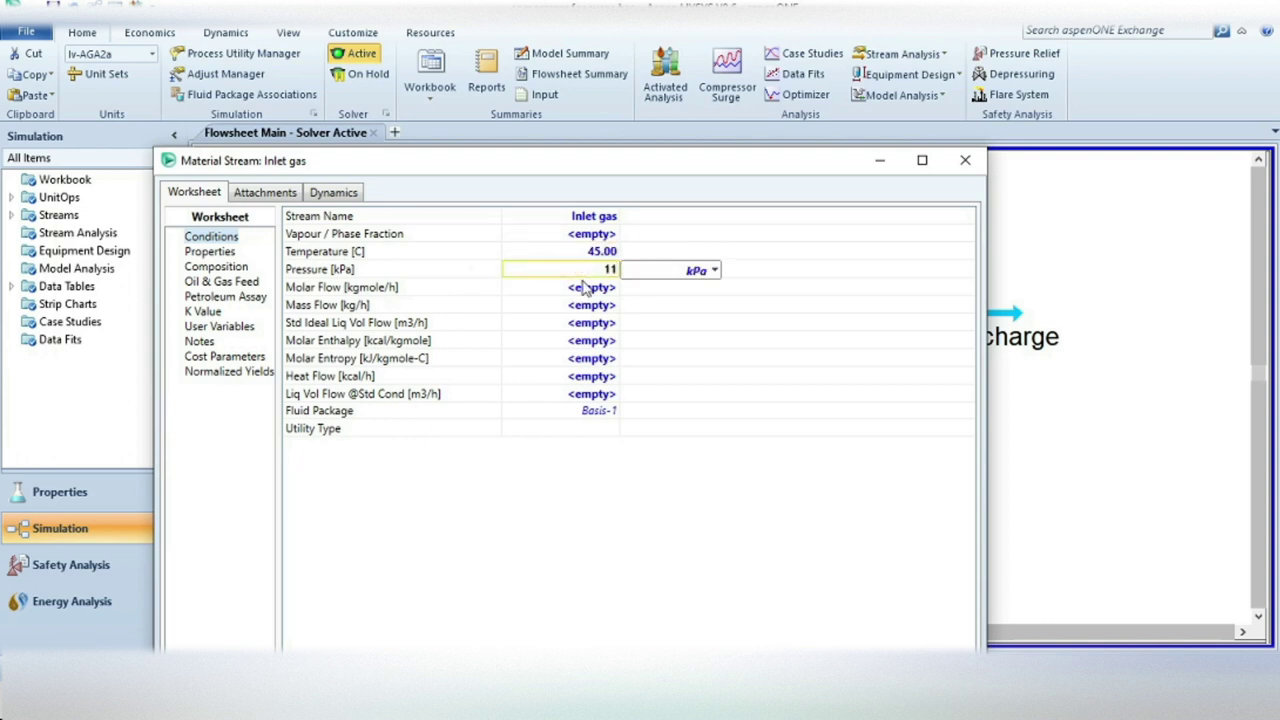
pyautogui.click(714, 271)
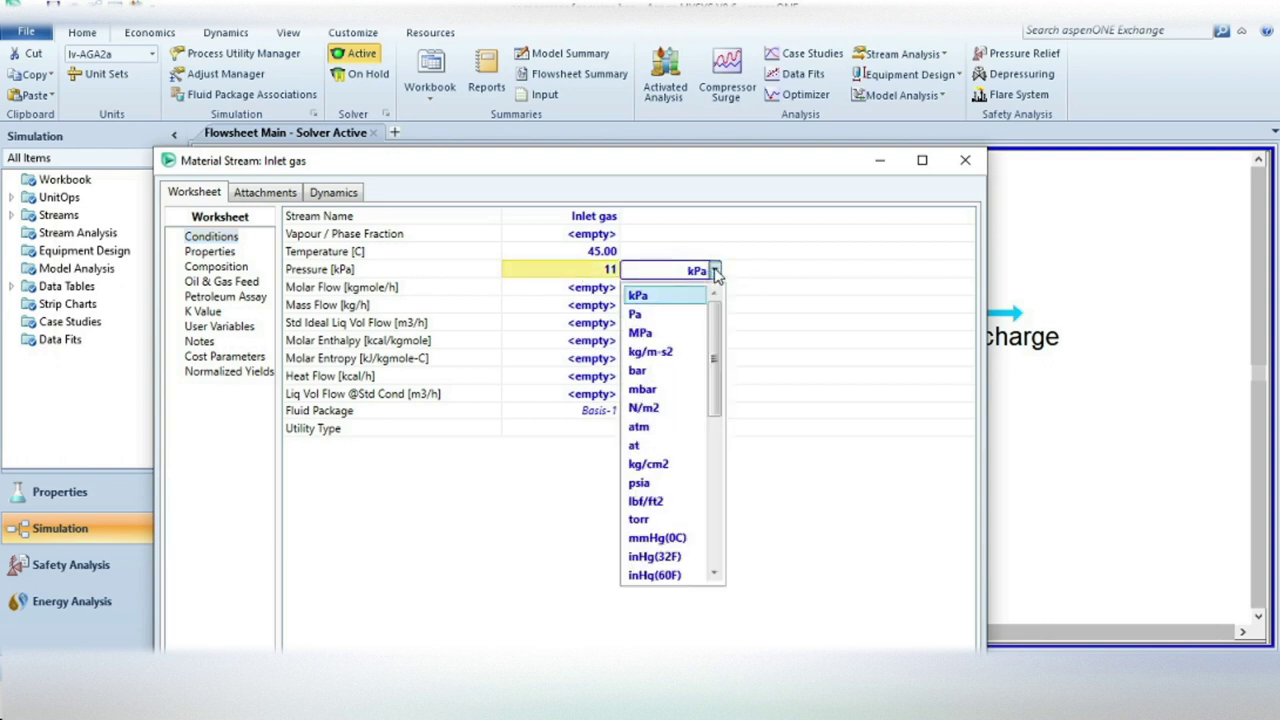
pyautogui.click(650, 376)
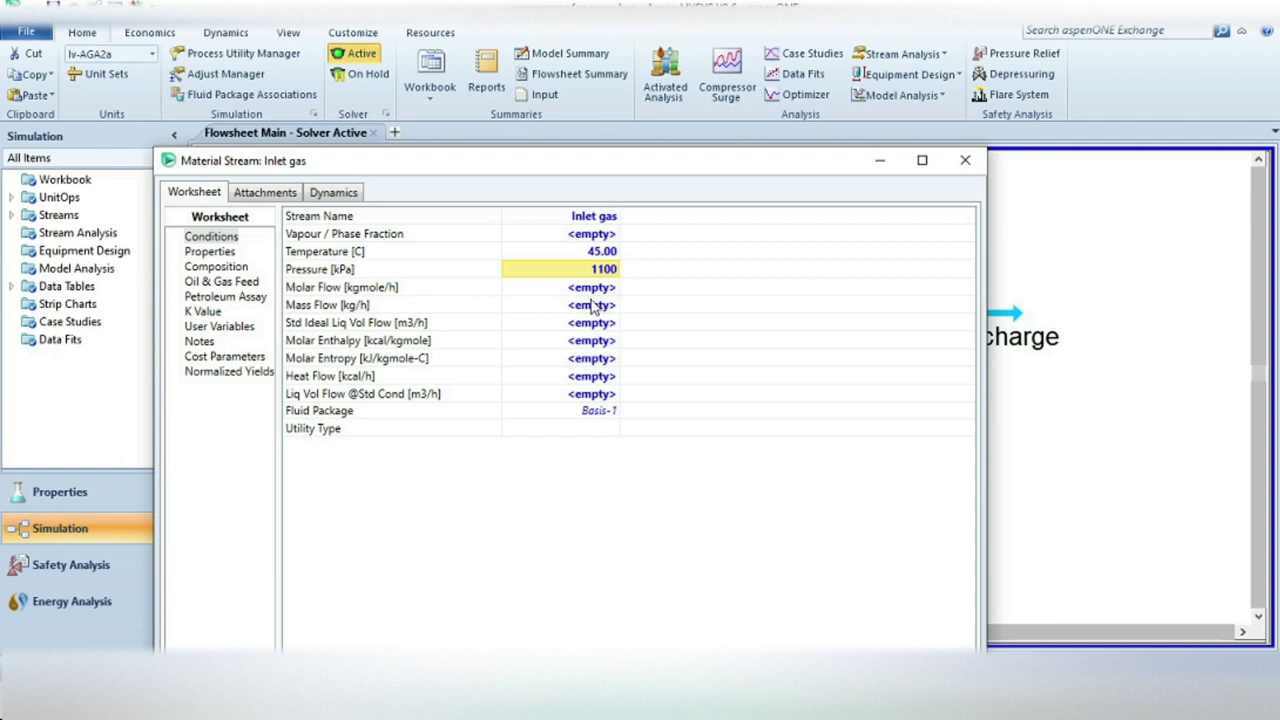
pyautogui.click(593, 290)
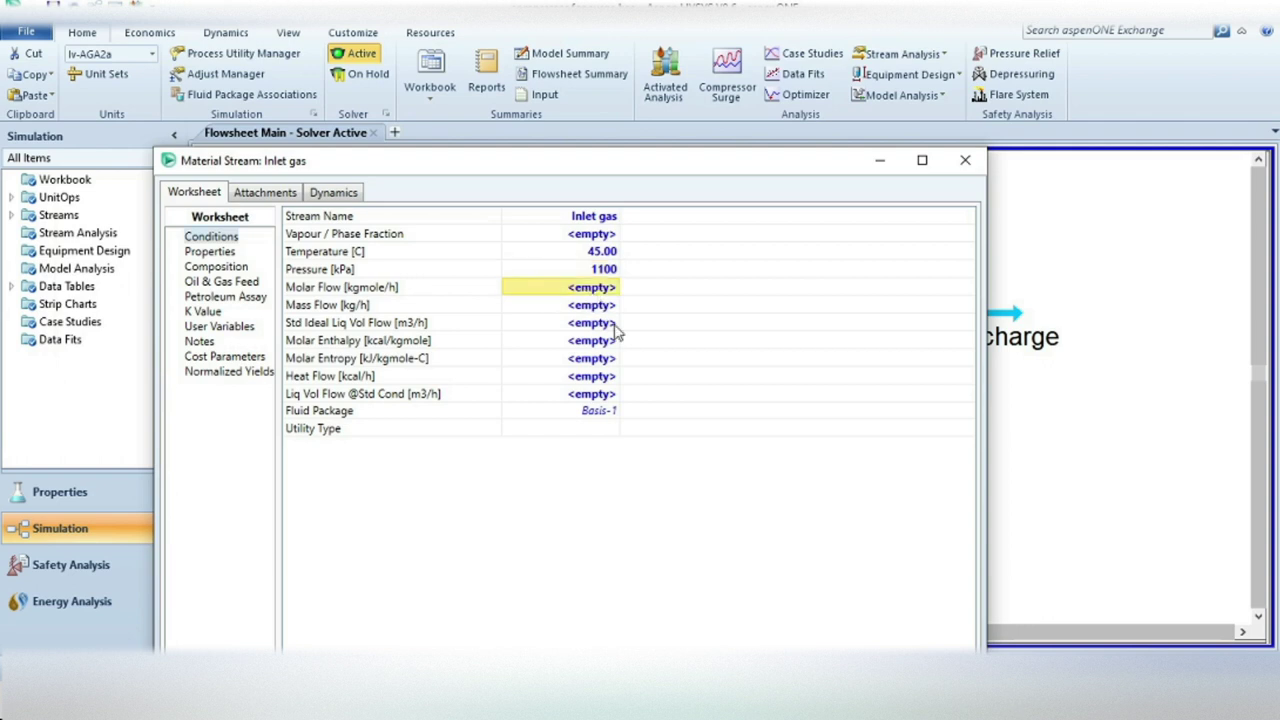
pyautogui.write('3200')
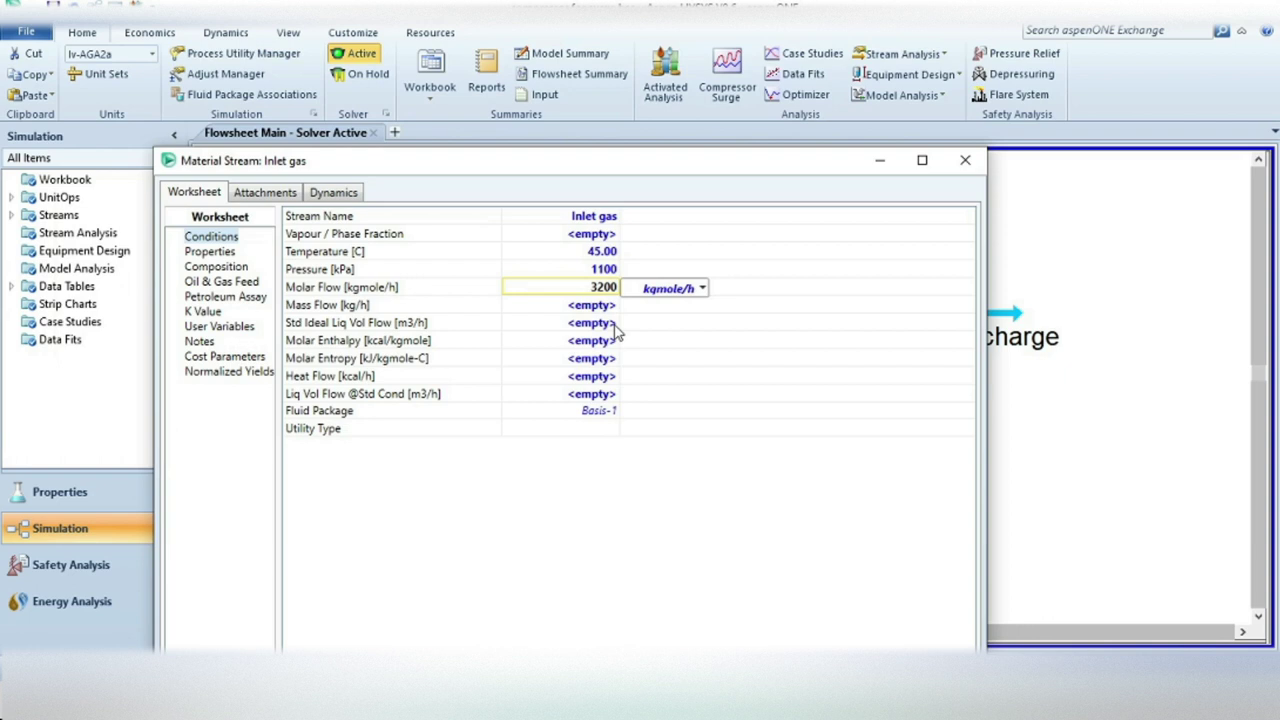
pyautogui.press('Return')
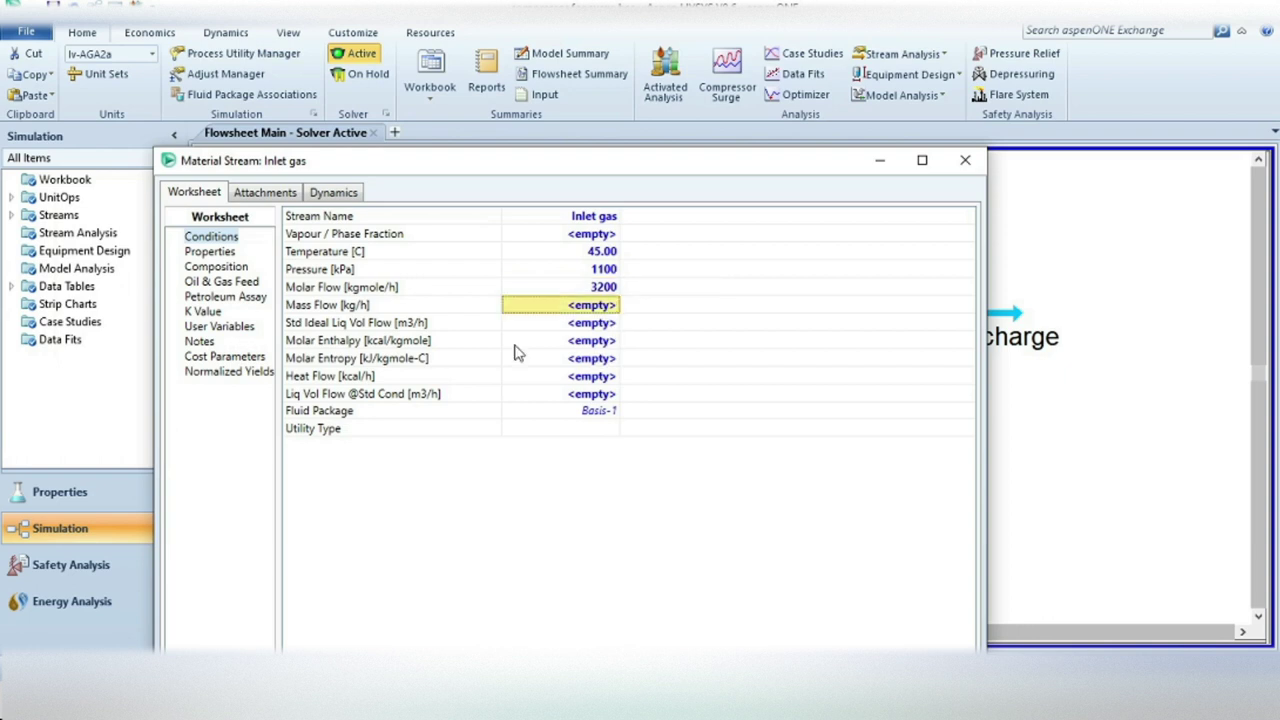
# Step: Enter the Inlet gas composition's mole fractions for Methane (0.9501), Ethane (0.0003) and Propane (0.0002)
pyautogui.click(228, 268)
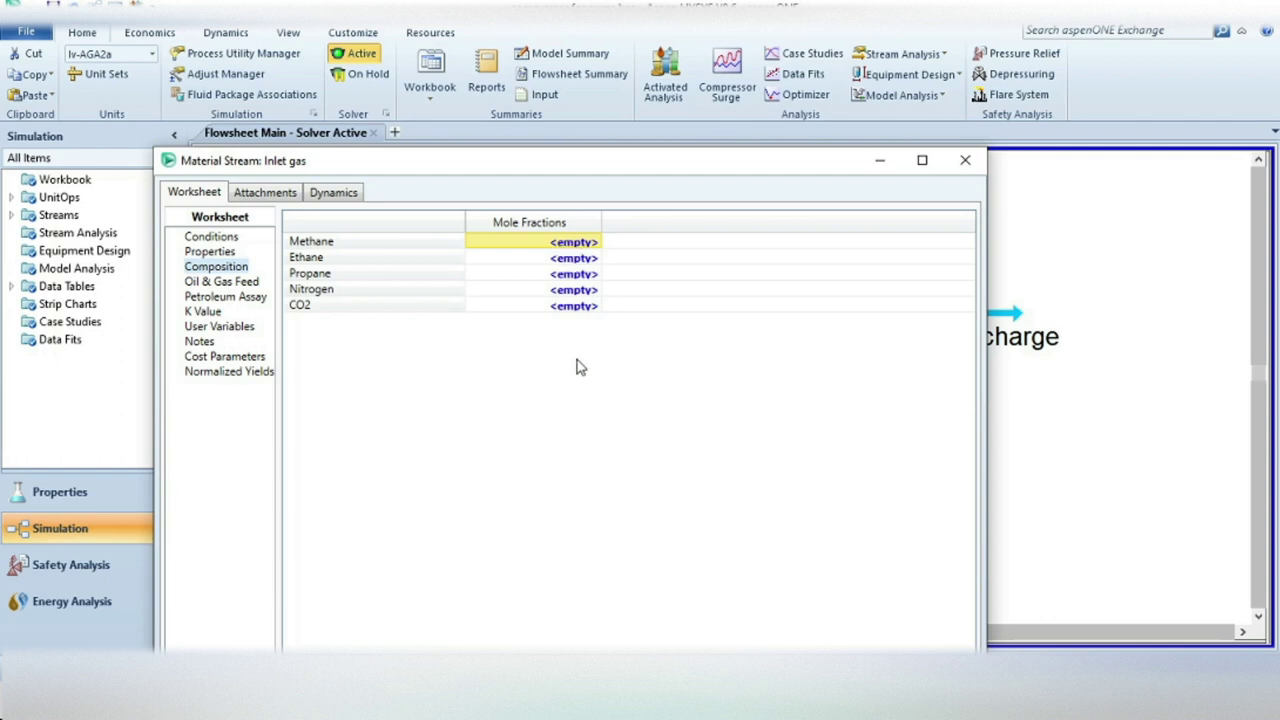
pyautogui.write('0.95')
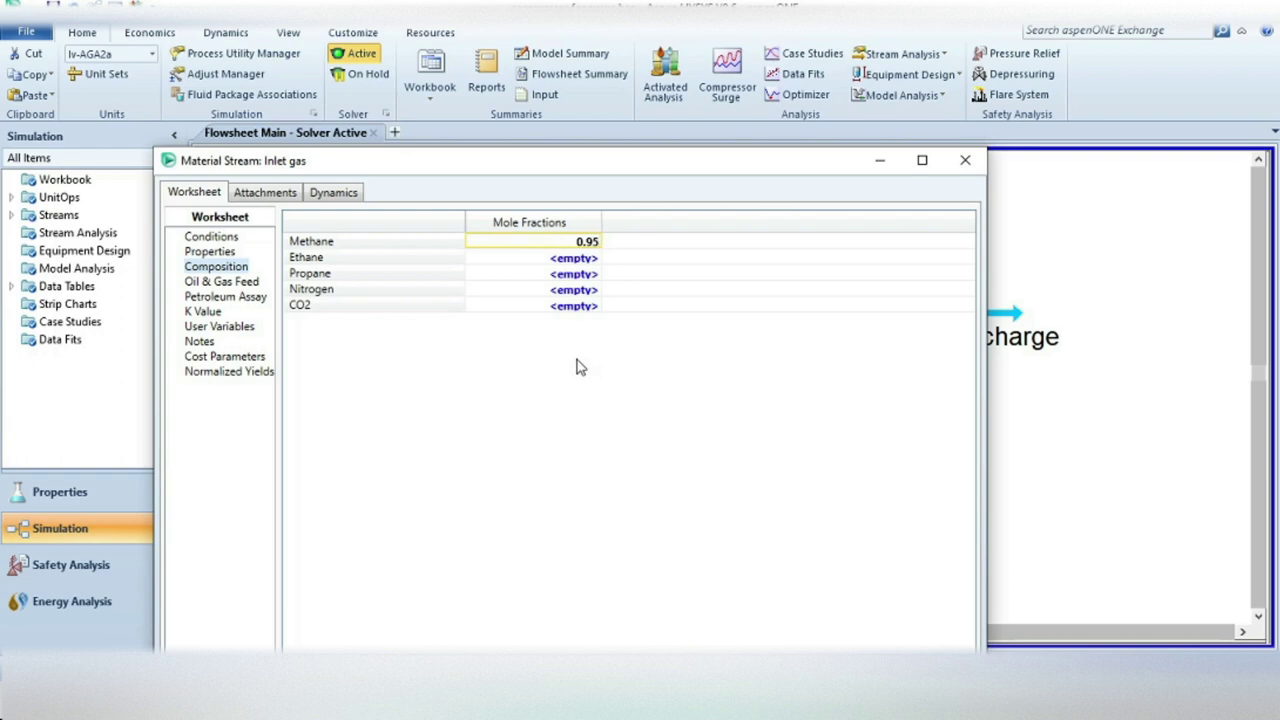
pyautogui.write('01')
pyautogui.press('Return')
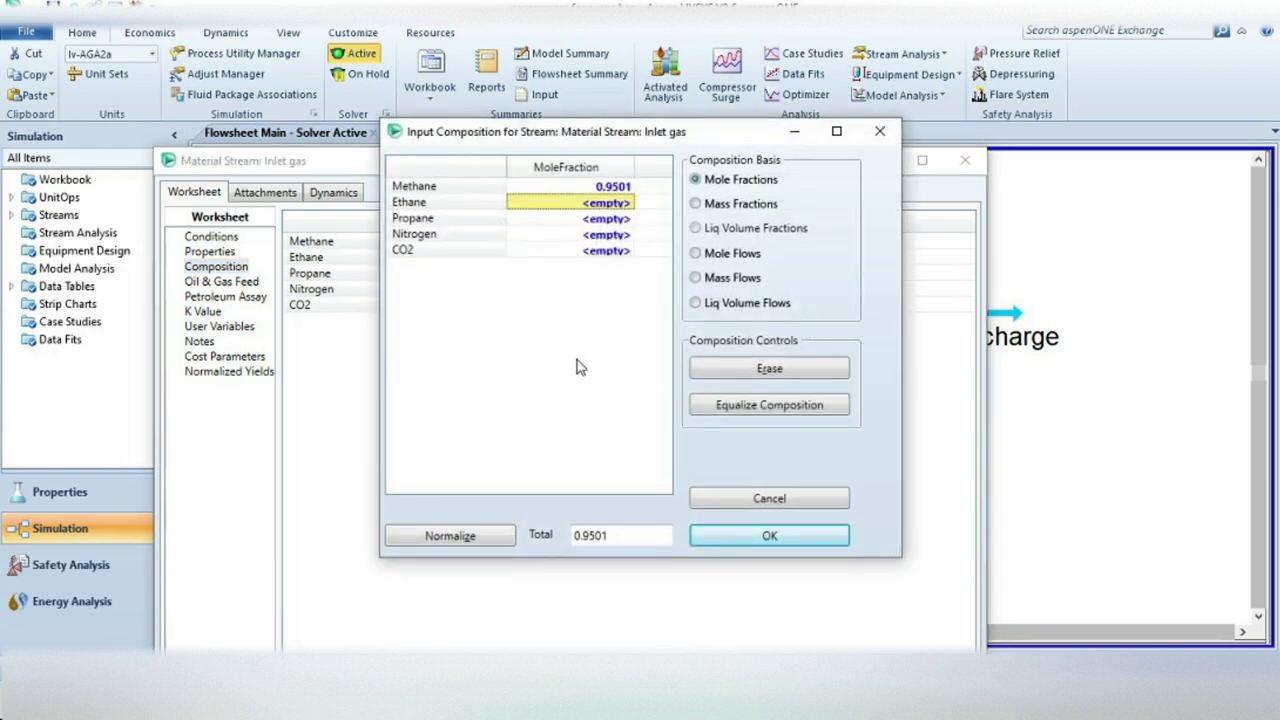
pyautogui.write('0')
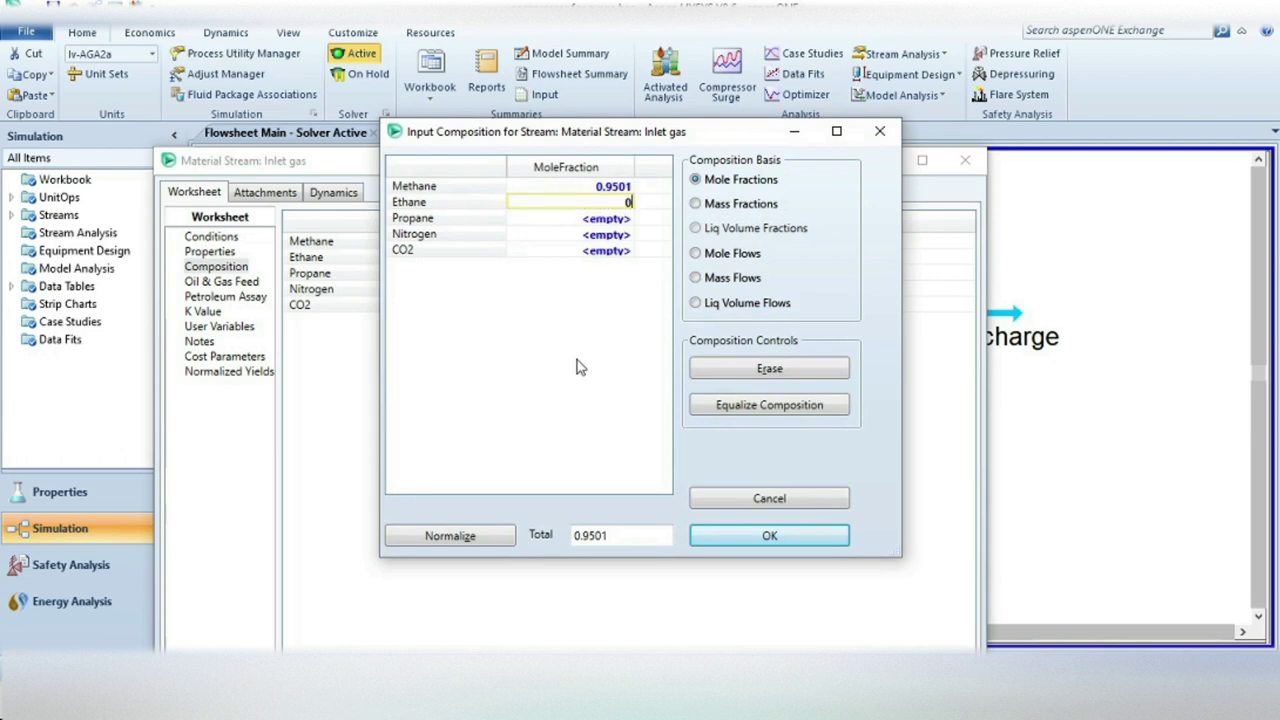
pyautogui.write('.0003')
pyautogui.press('Return')
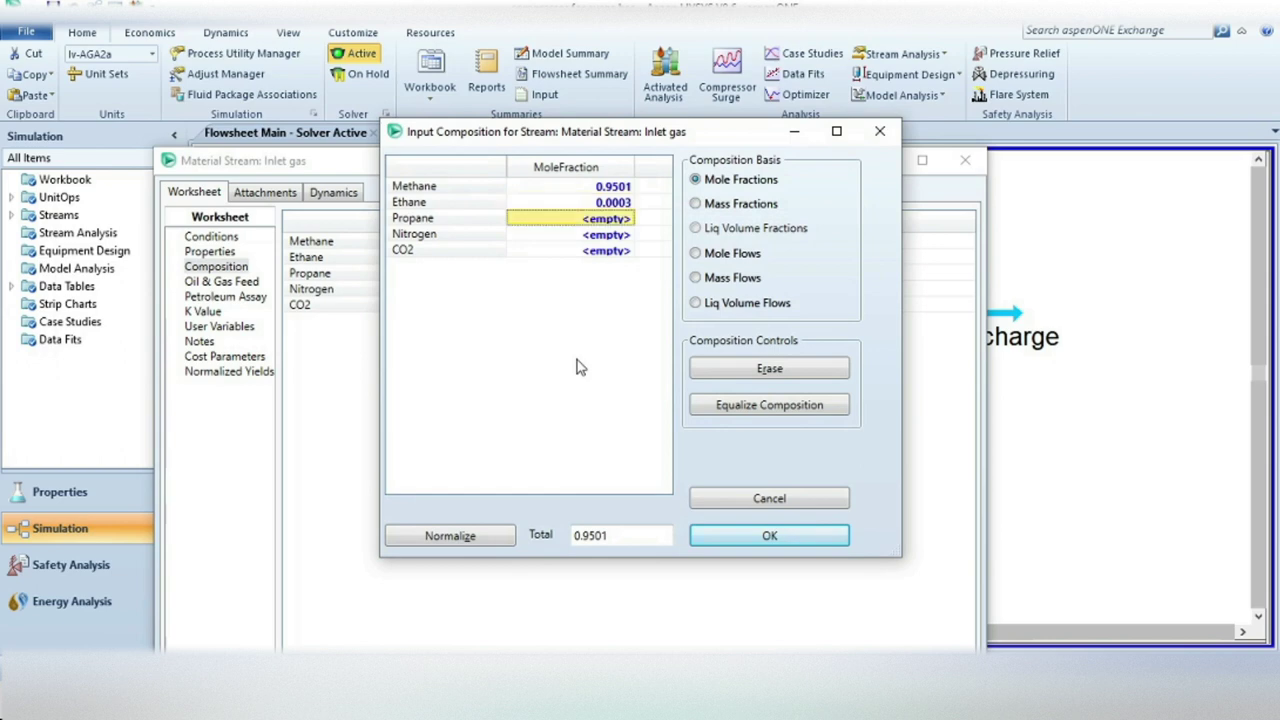
pyautogui.write('0.0002')
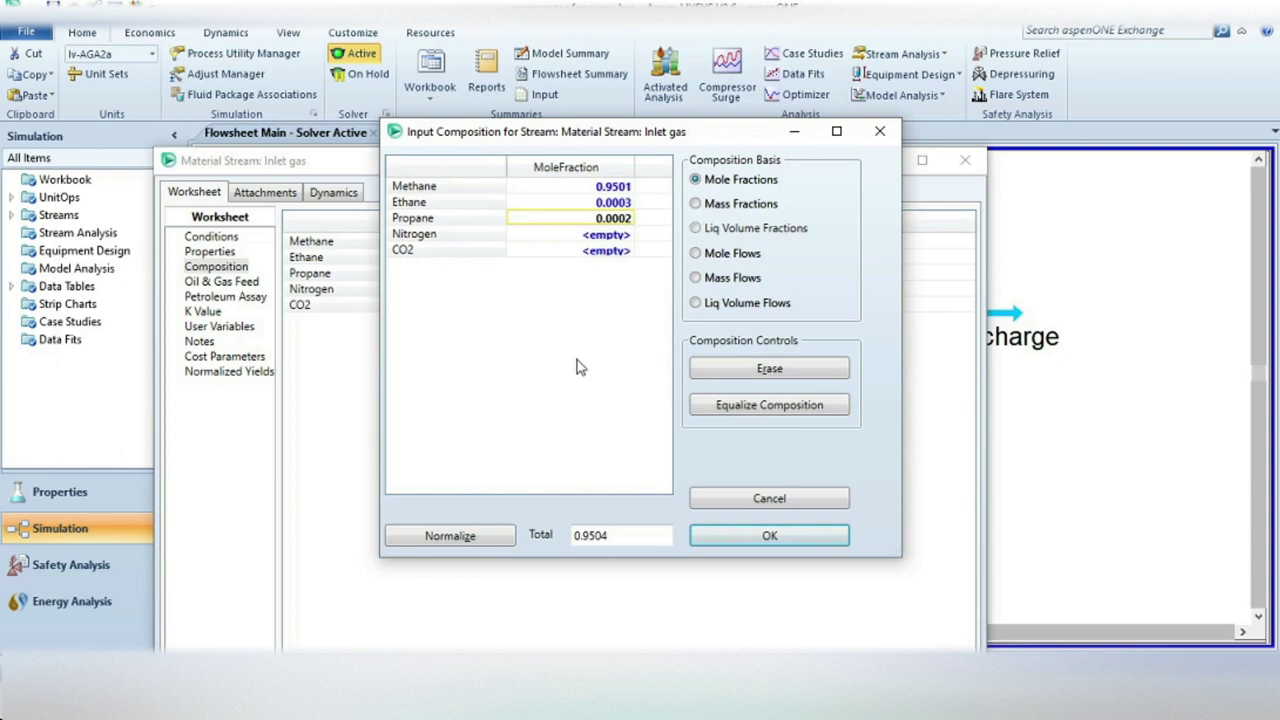
pyautogui.press('Return')
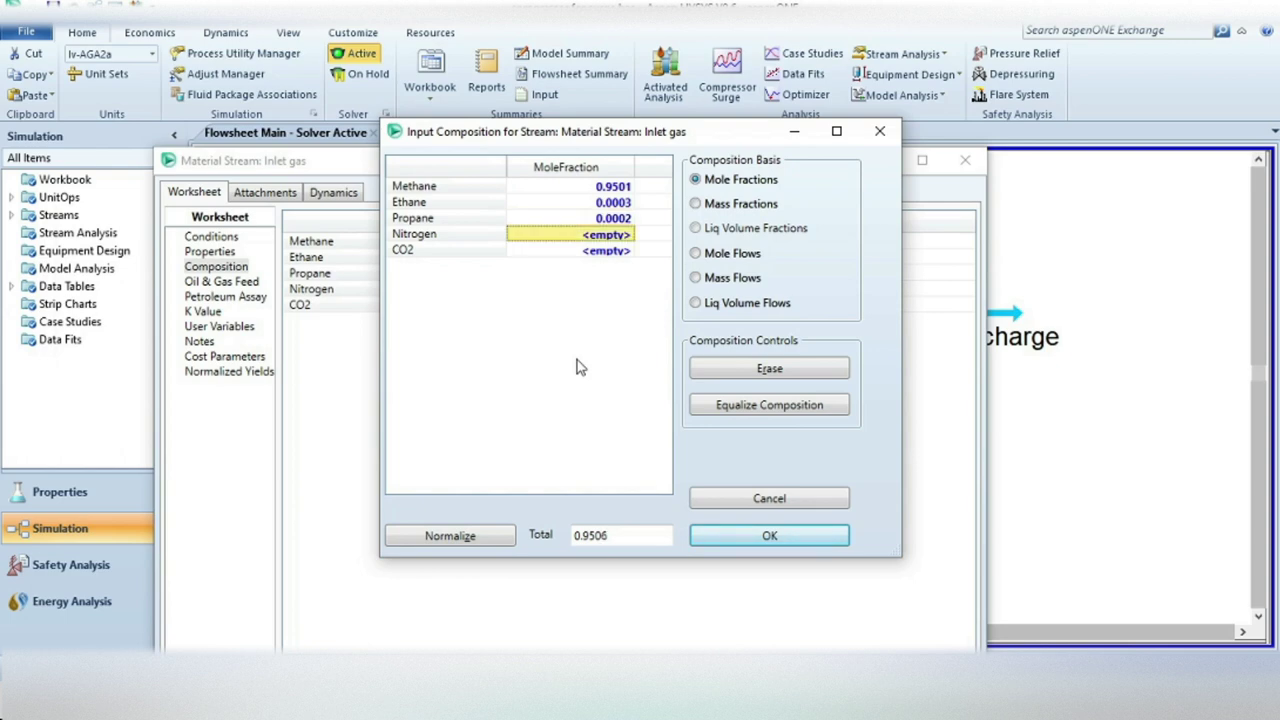
# Step: Complete the Inlet gas composition with Nitrogen 0.0397 and CO2 0.0097, then accept it and close the stream
pyautogui.write('0.0')
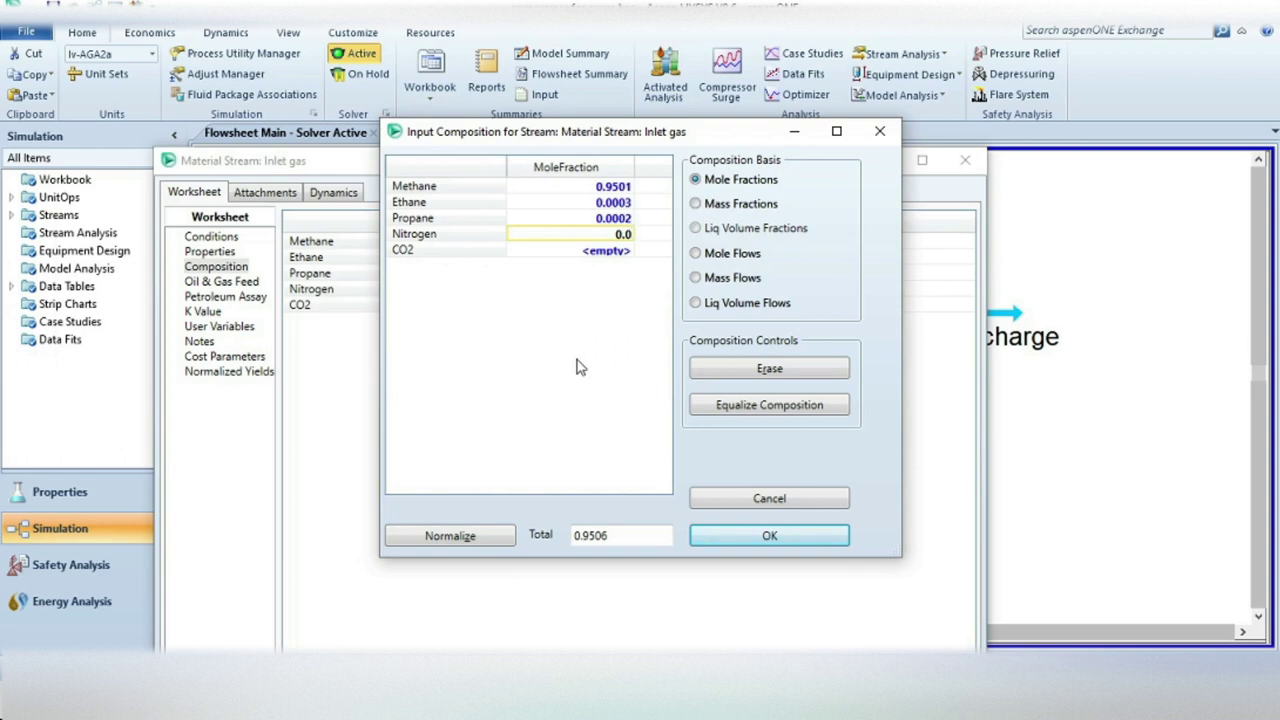
pyautogui.write('397')
pyautogui.press('Return')
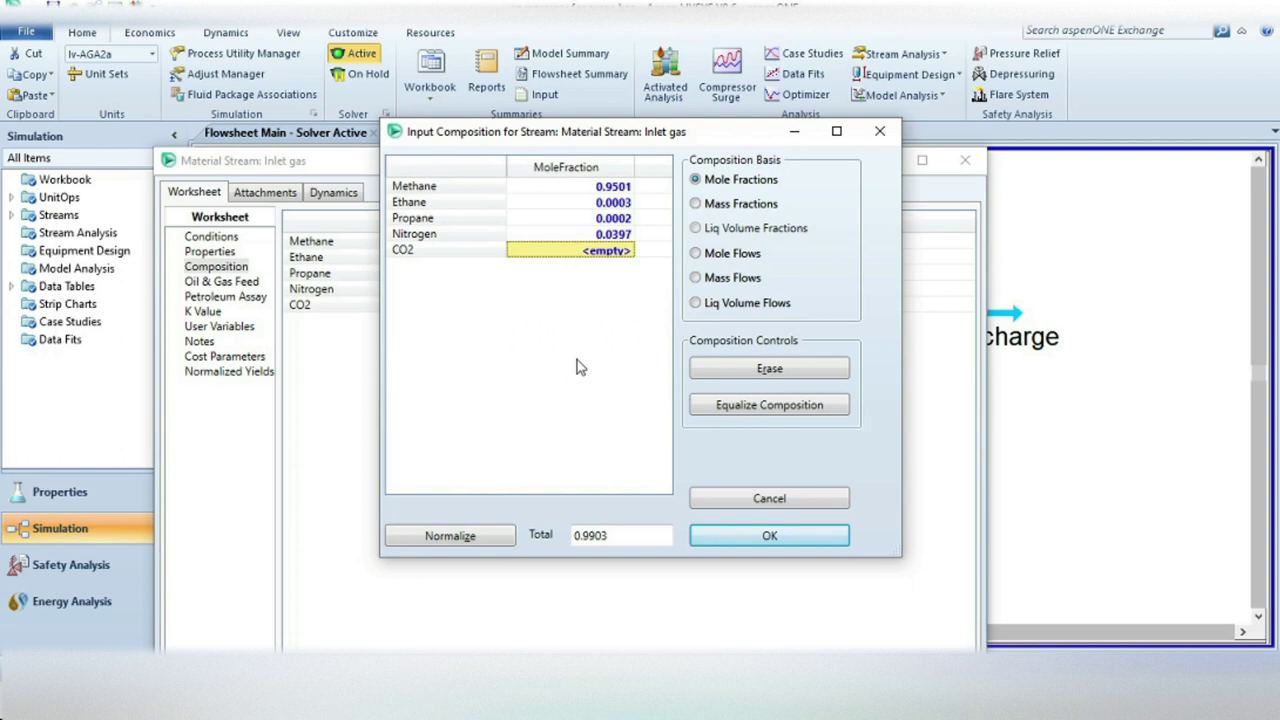
pyautogui.write('0')
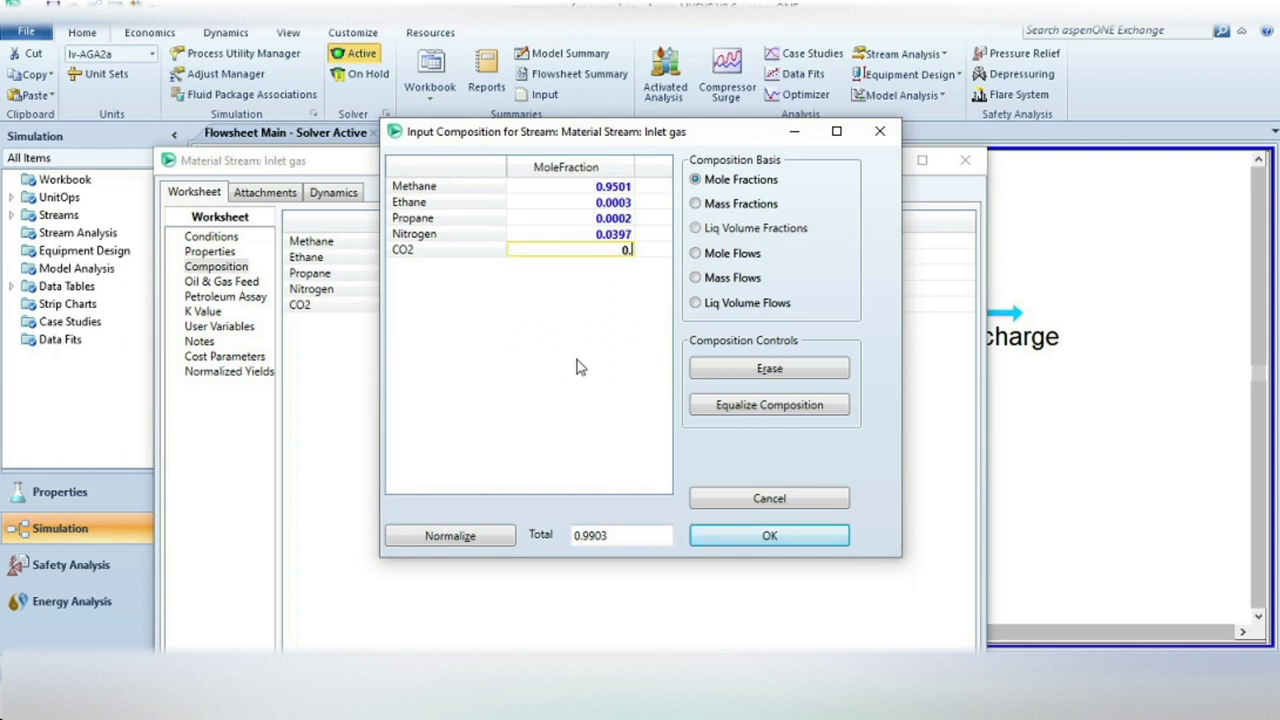
pyautogui.write('.0097')
pyautogui.press('Return')
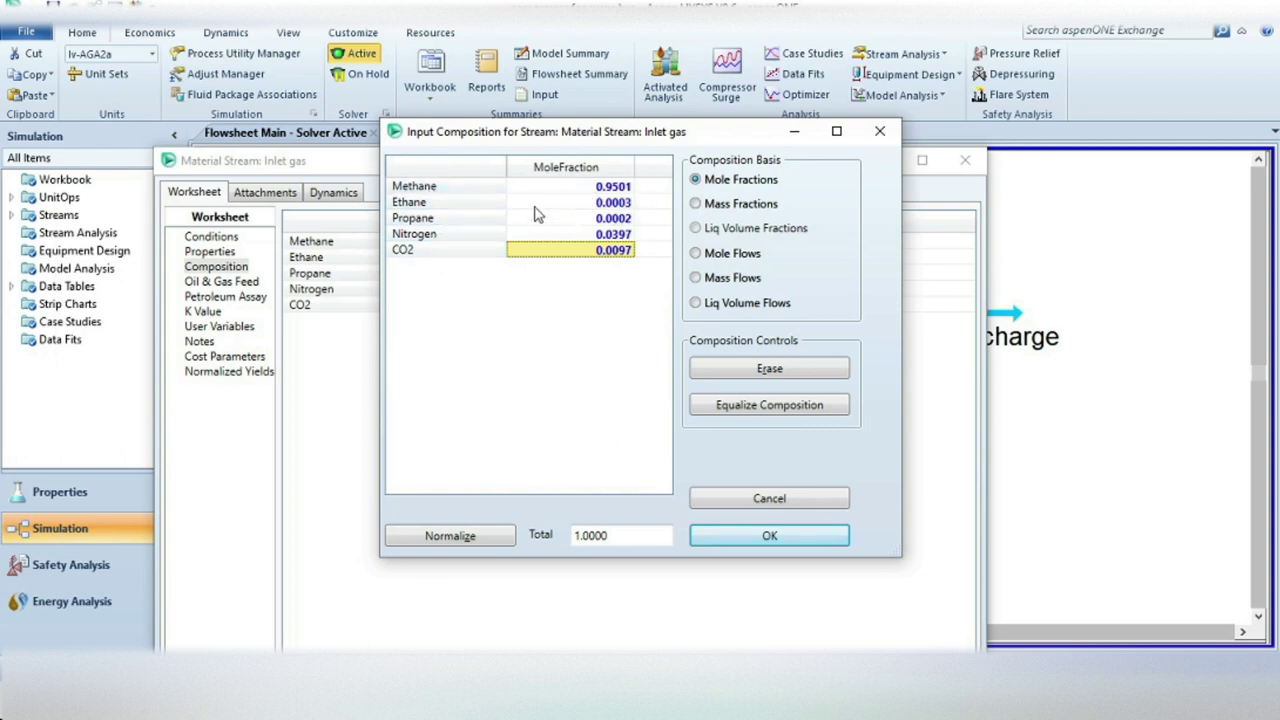
pyautogui.click(754, 536)
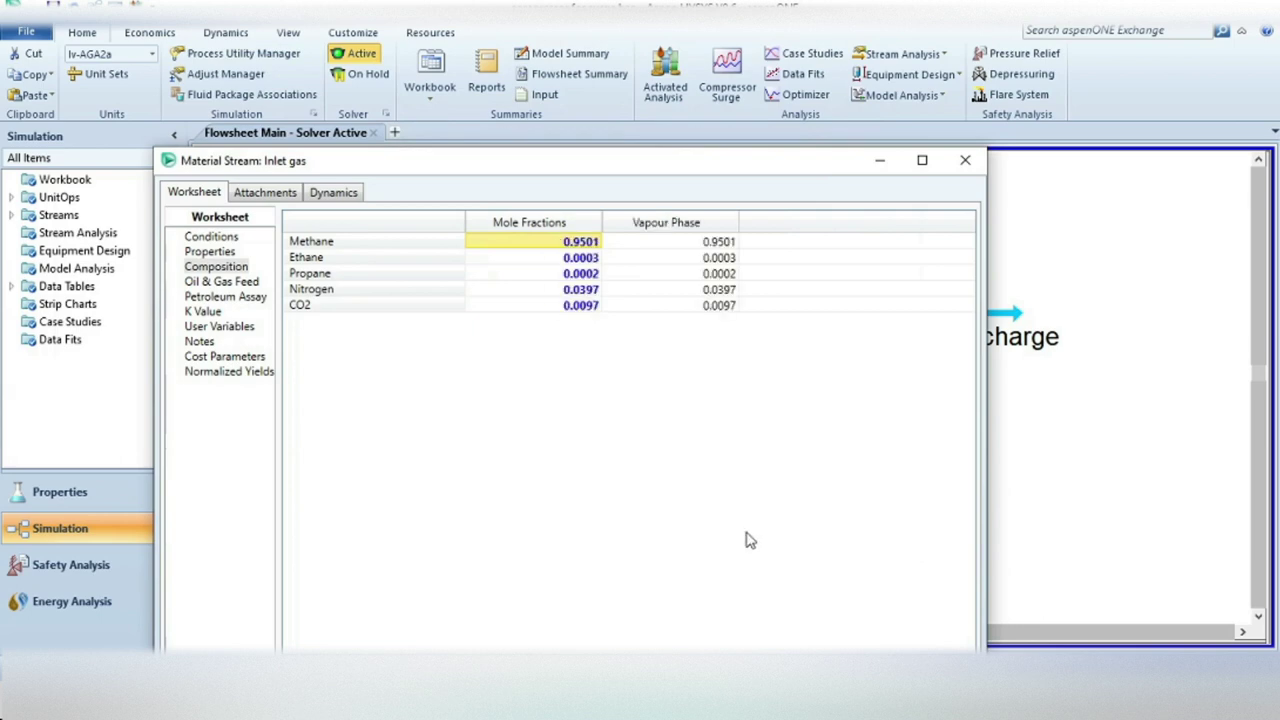
pyautogui.click(965, 160)
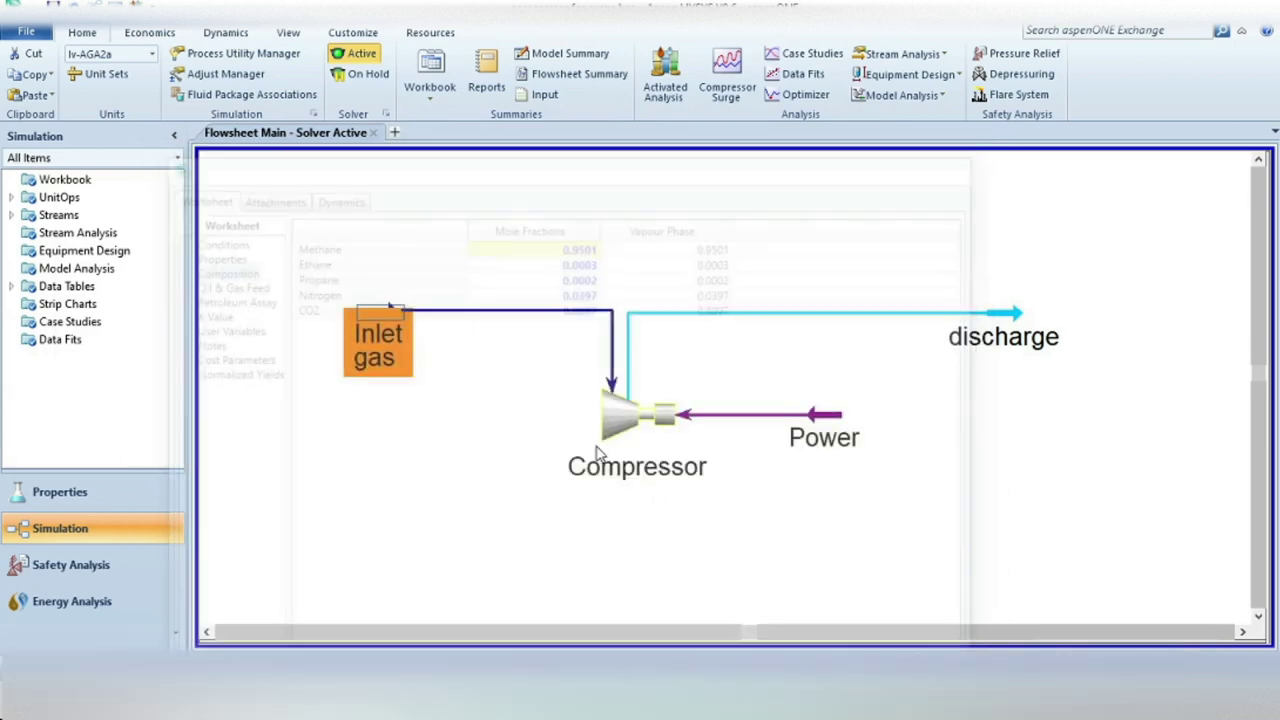
# Step: Open the discharge stream's conditions, set its pressure to 30 bar and close the stream
pyautogui.moveTo(348, 343)
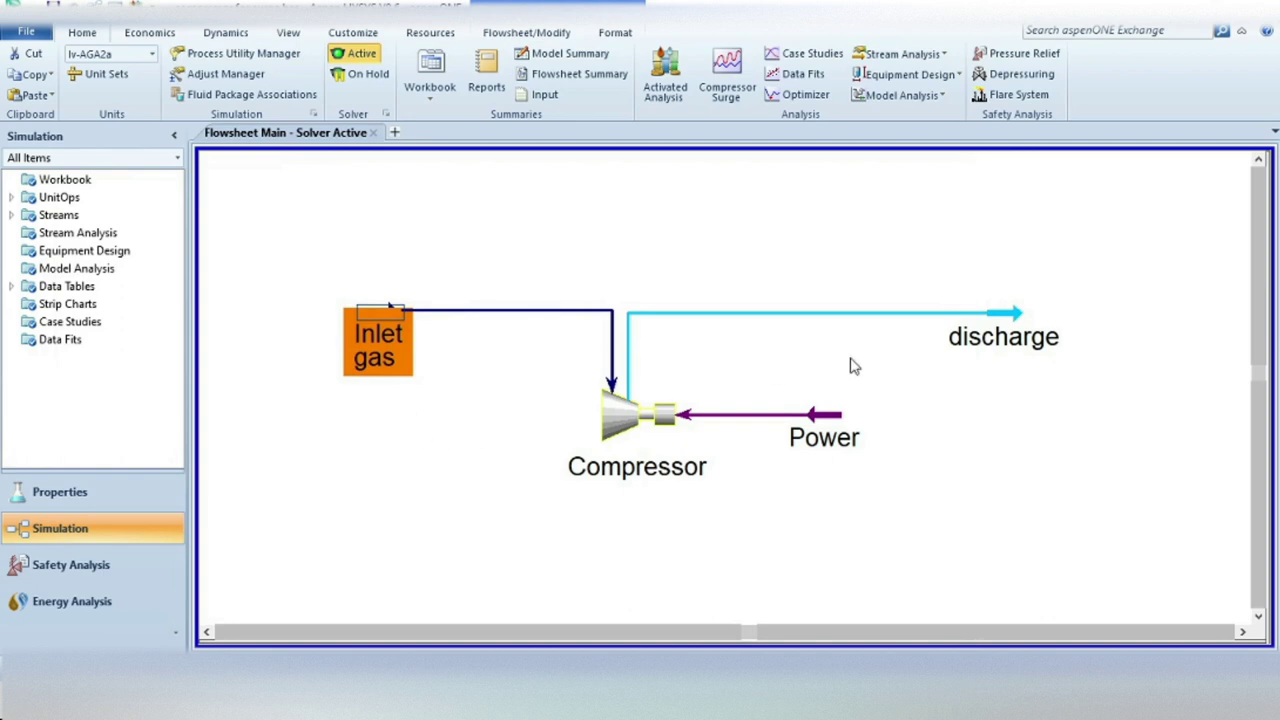
pyautogui.doubleClick(1003, 315)
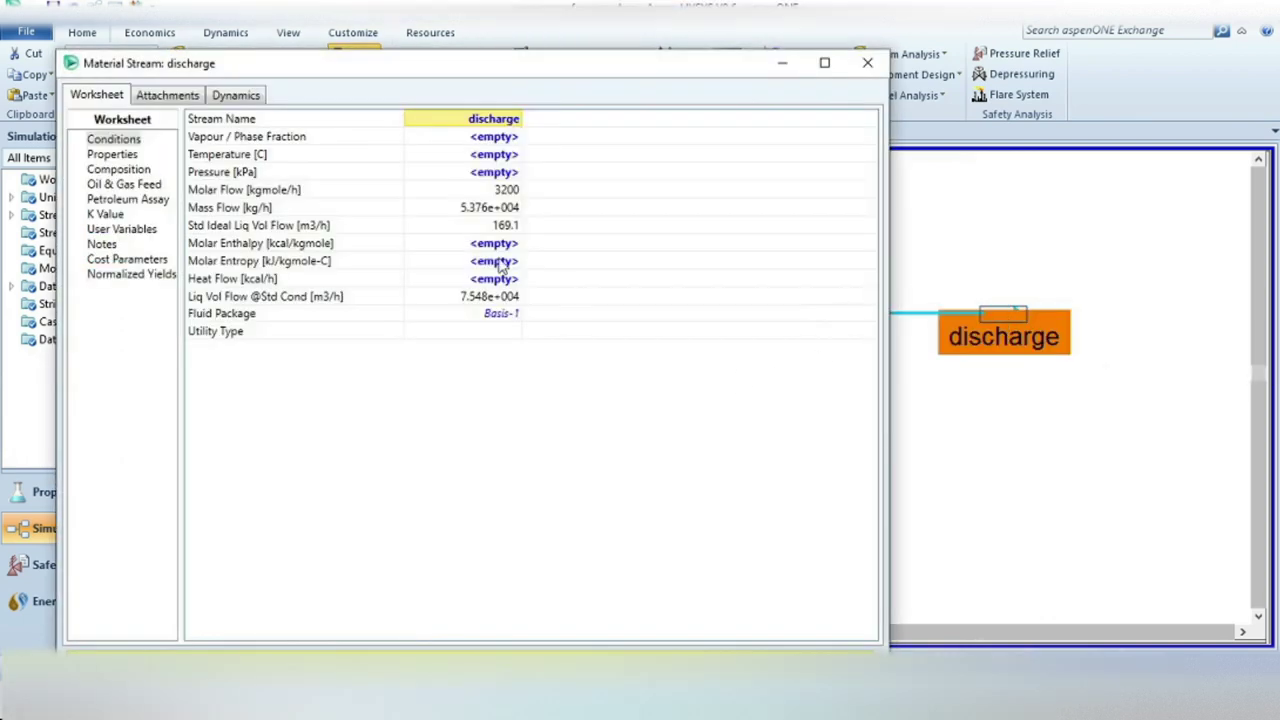
pyautogui.click(508, 190)
pyautogui.write('3300')
pyautogui.press('Return')
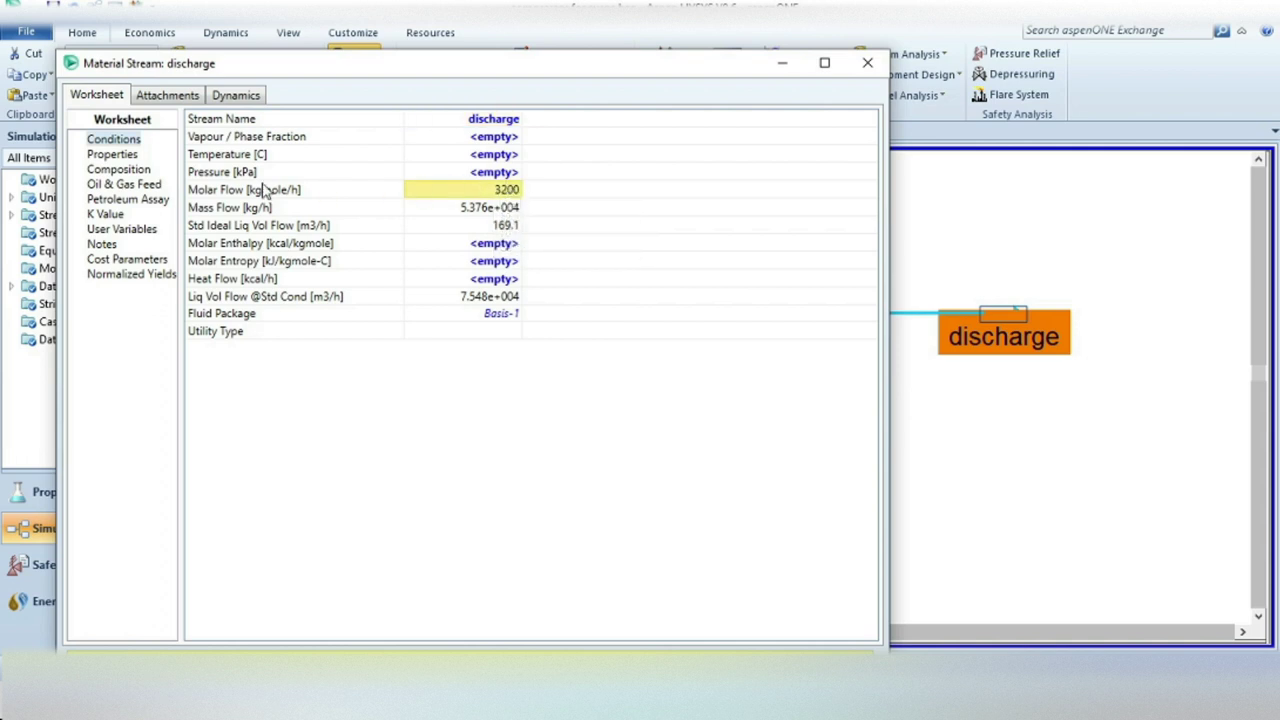
pyautogui.click(487, 175)
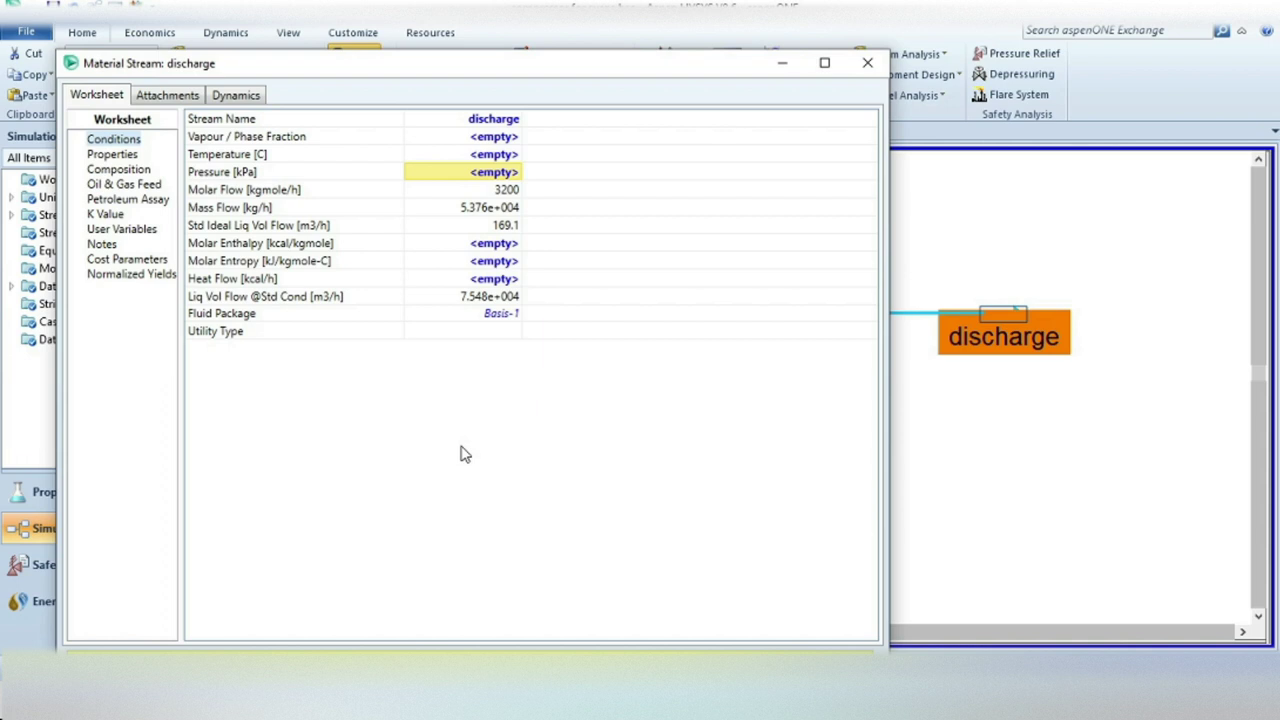
pyautogui.write('30')
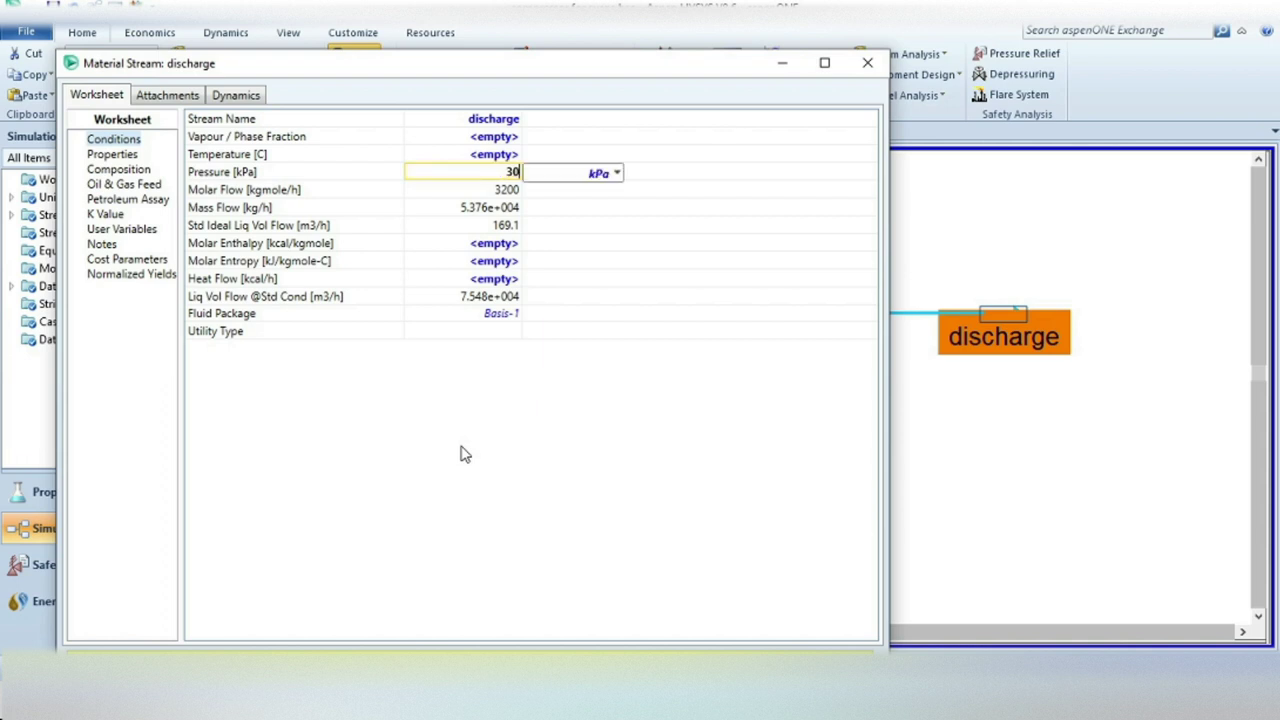
pyautogui.click(617, 173)
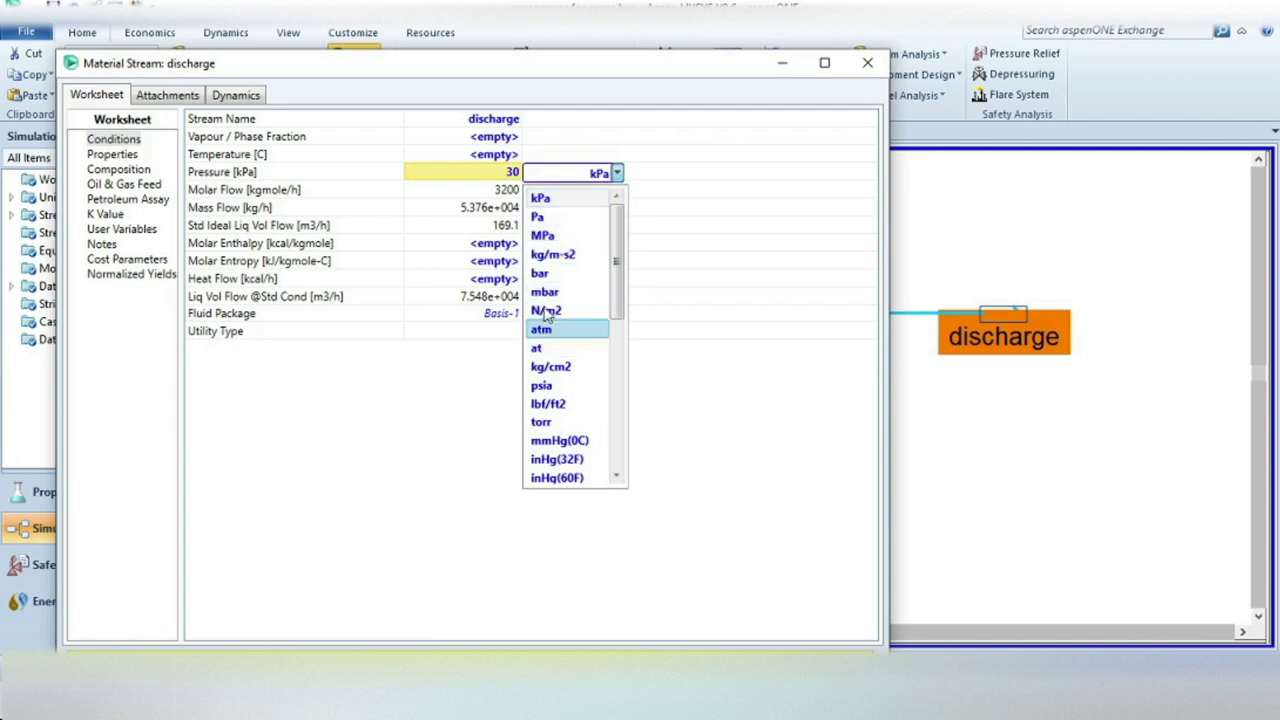
pyautogui.click(540, 273)
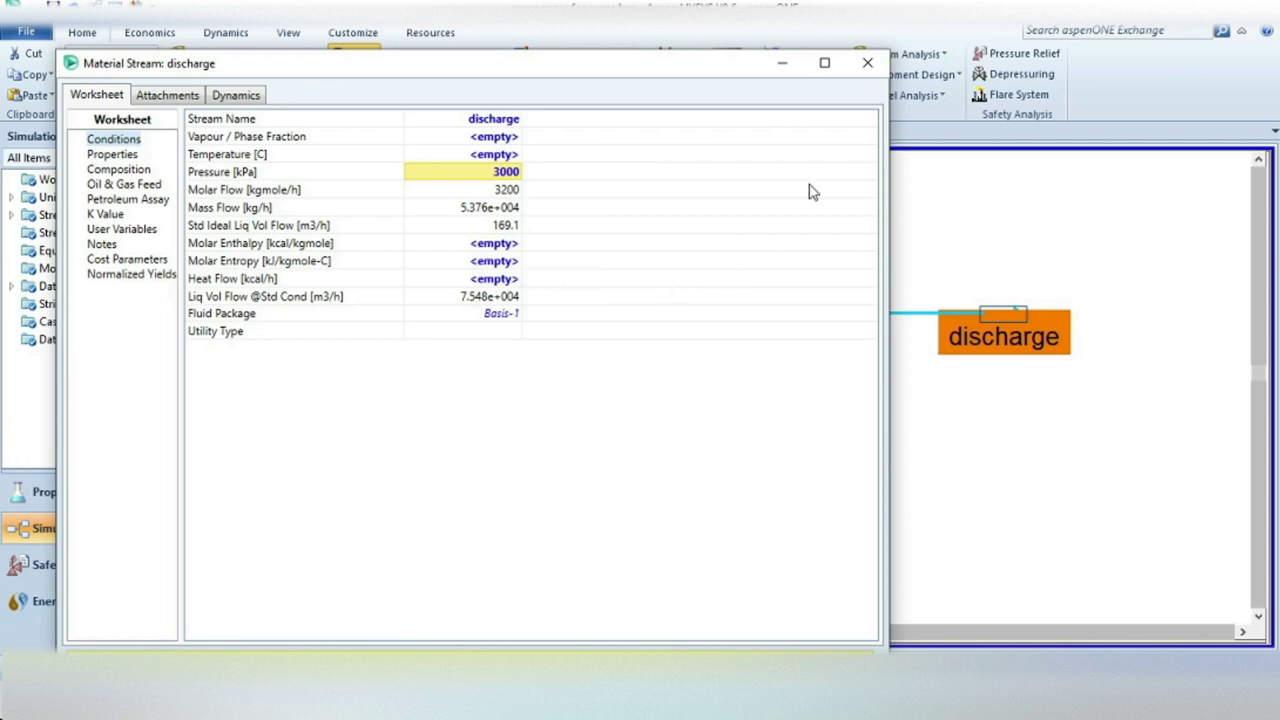
pyautogui.click(867, 62)
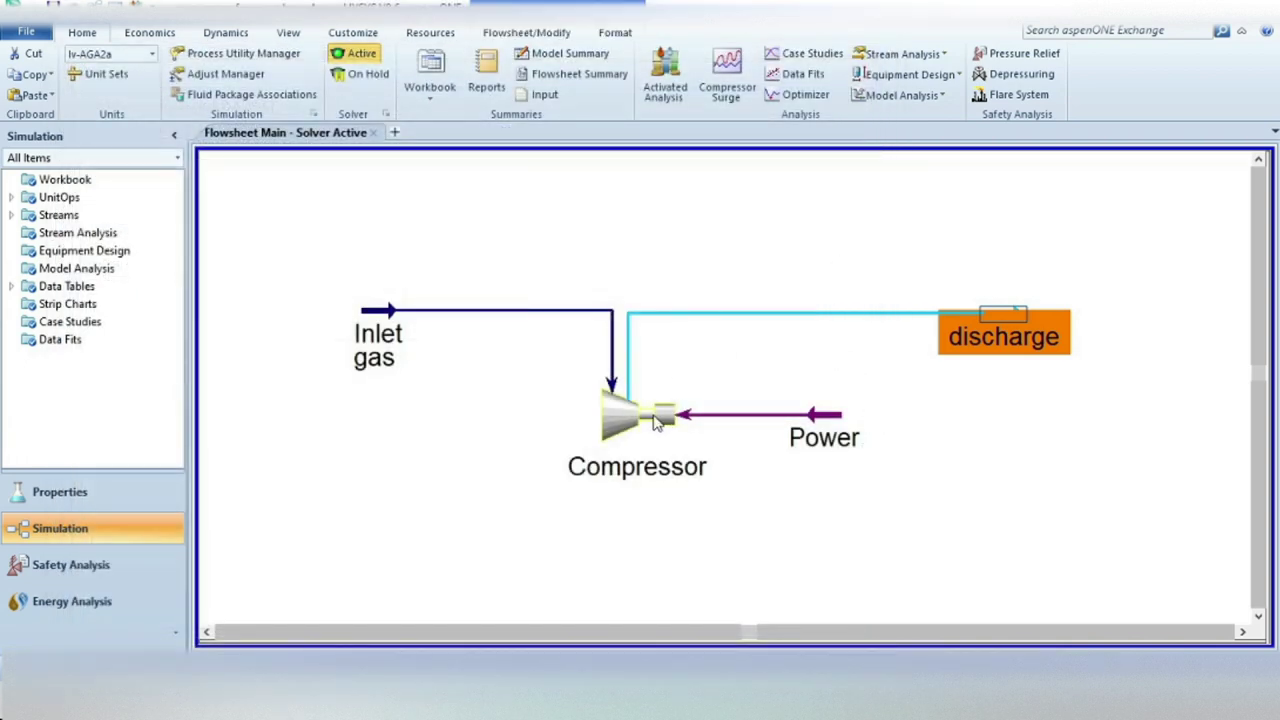
# Step: Open the compressor and review its design connections and parameters
pyautogui.doubleClick(613, 427)
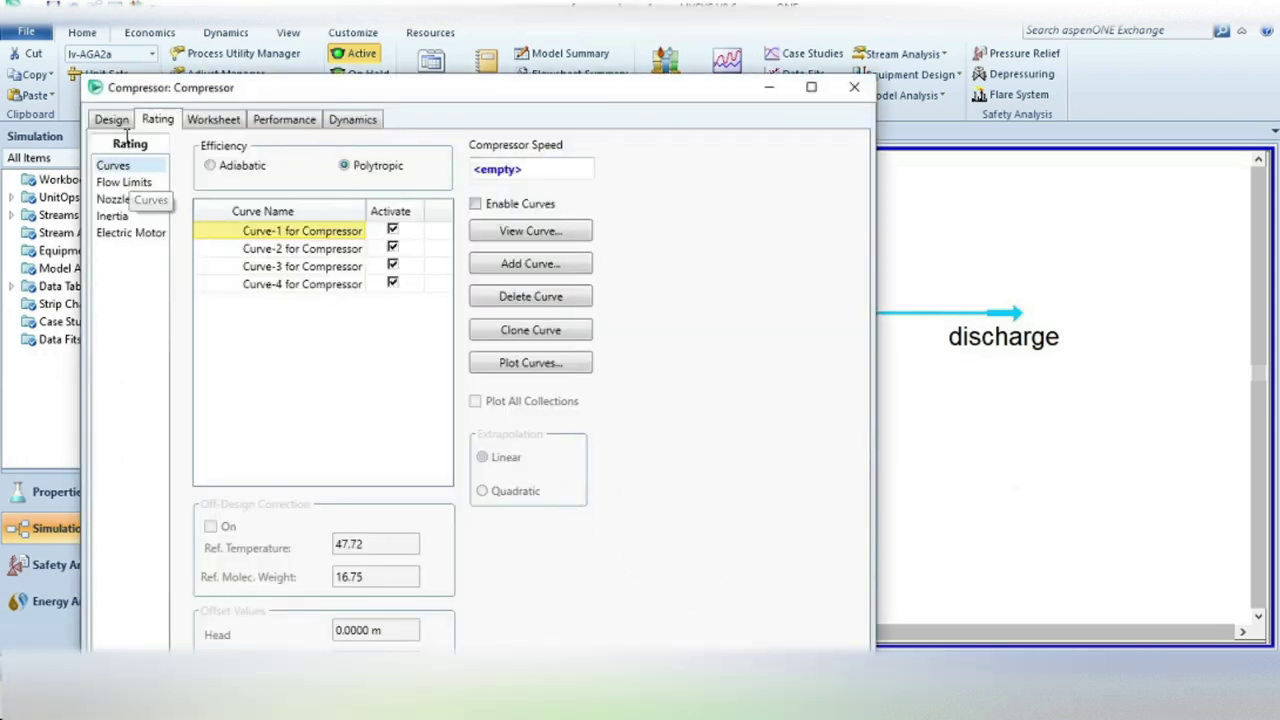
pyautogui.click(112, 120)
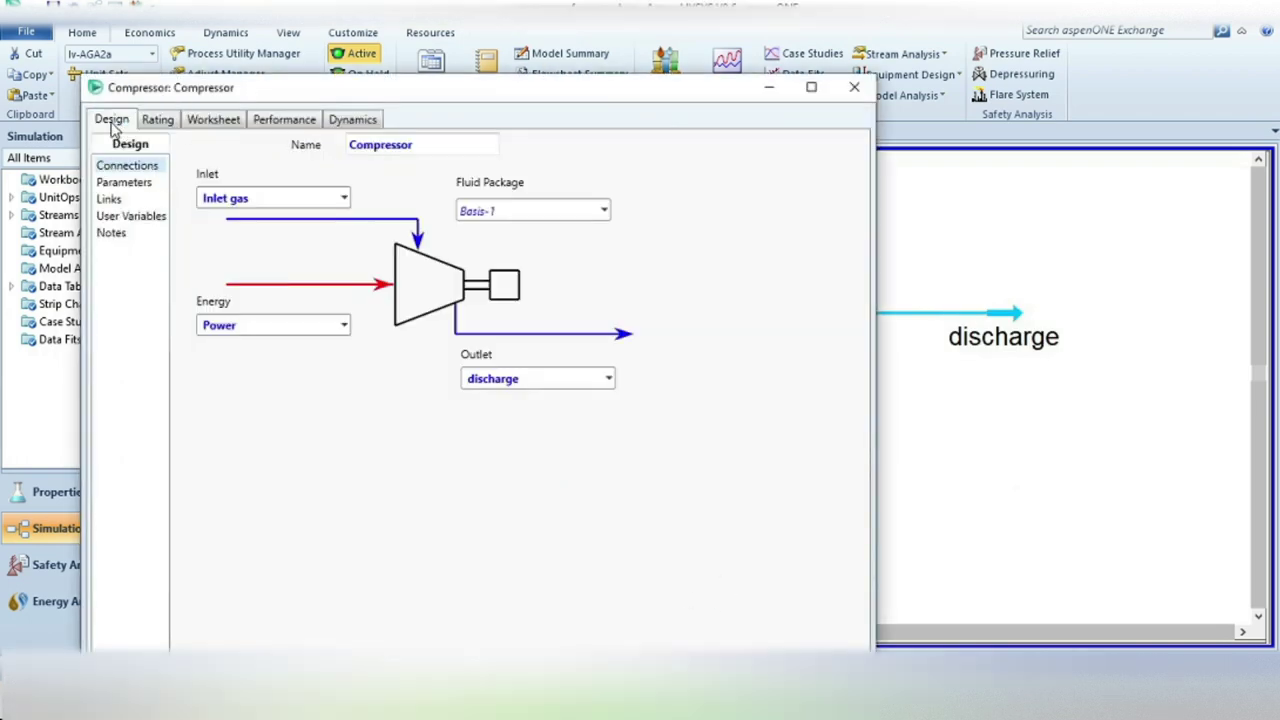
pyautogui.click(128, 182)
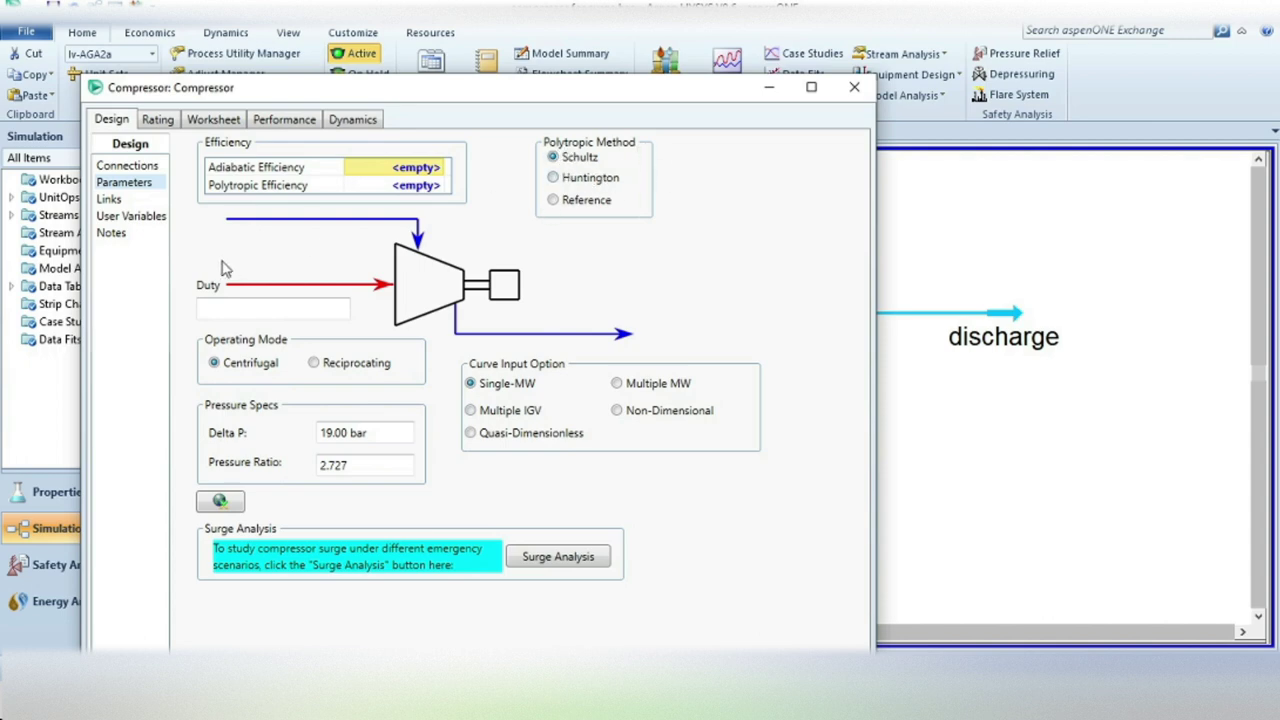
# Step: Add a new performance curve to the compressor's rating and set its speed to 50000 rpm
pyautogui.click(157, 120)
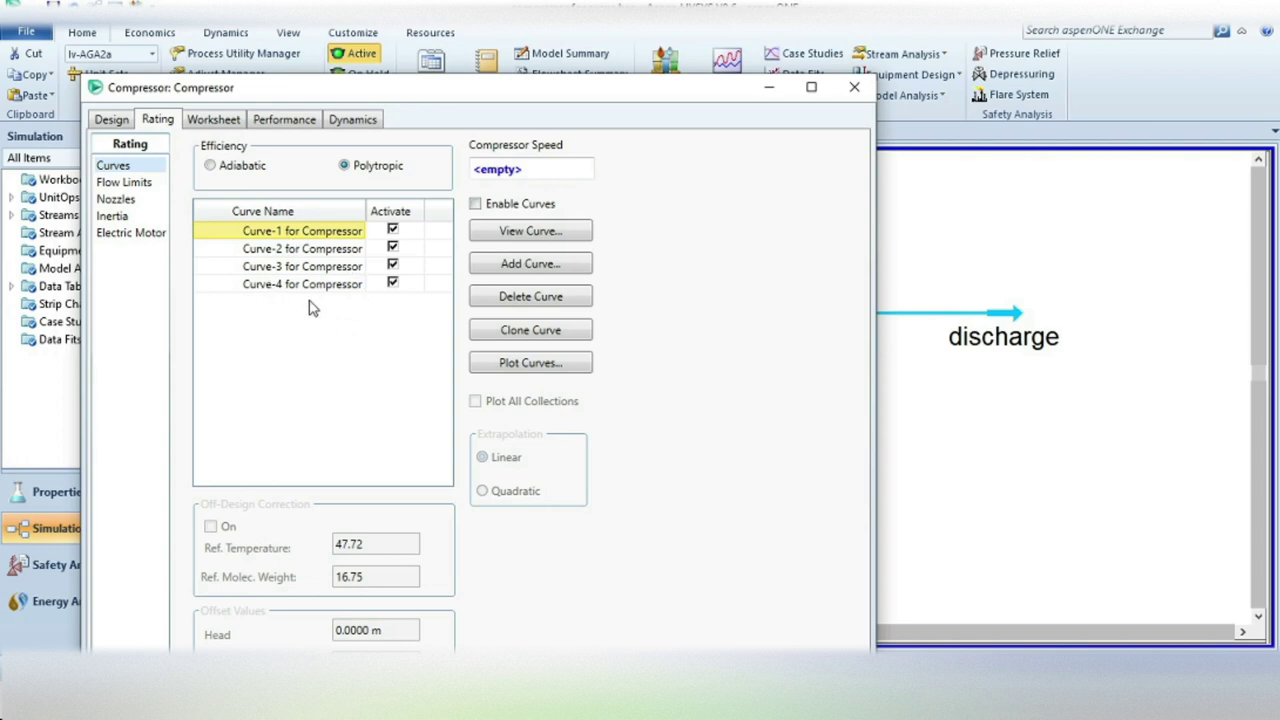
pyautogui.click(512, 264)
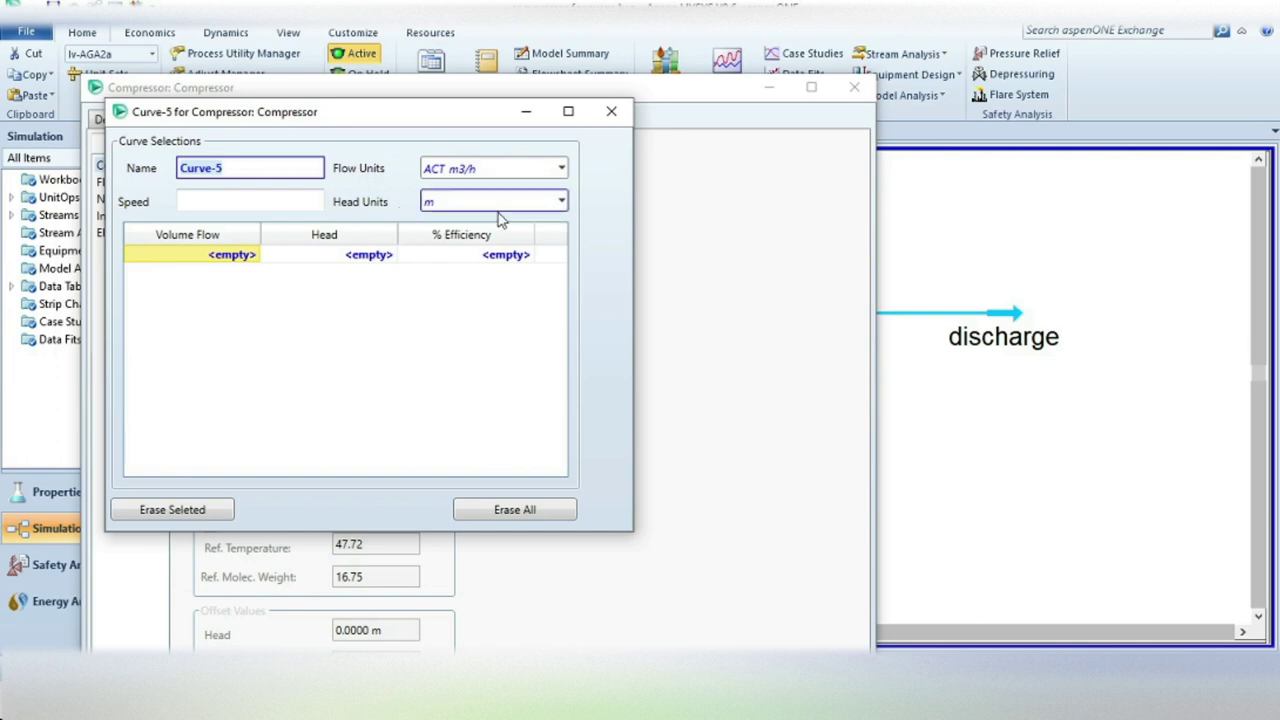
pyautogui.click(195, 199)
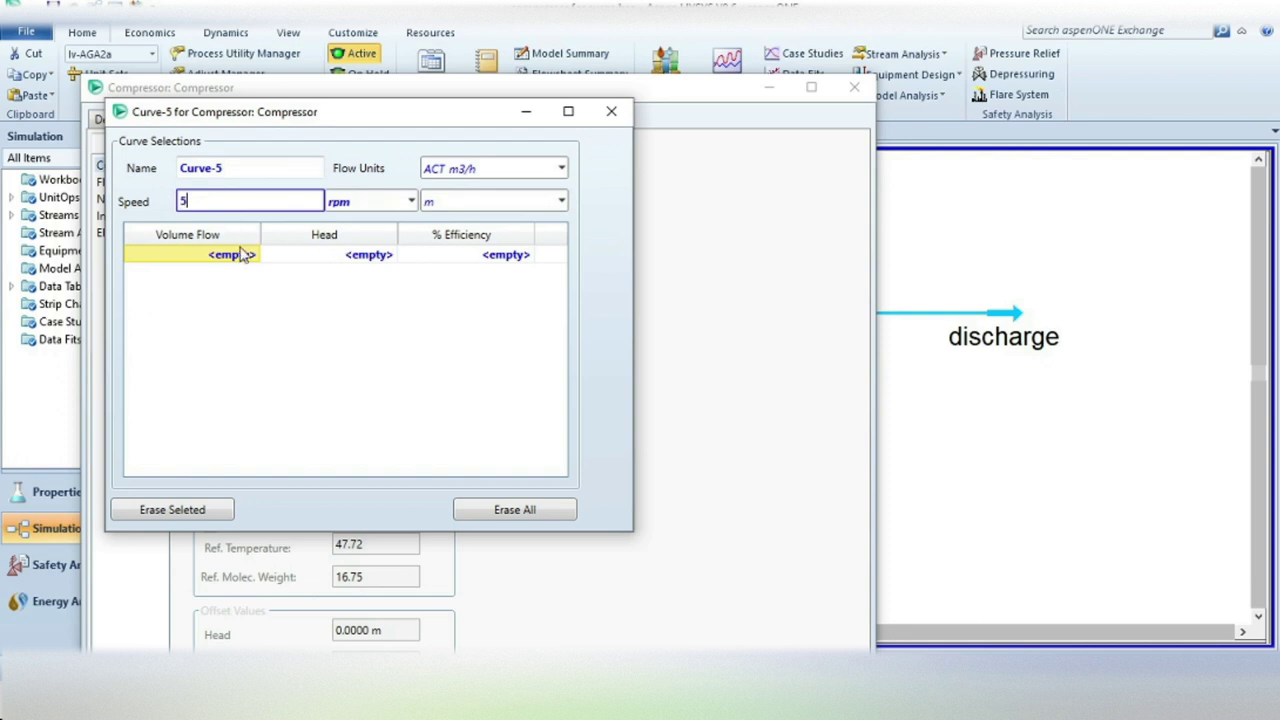
pyautogui.press('Return')
pyautogui.click(240, 257)
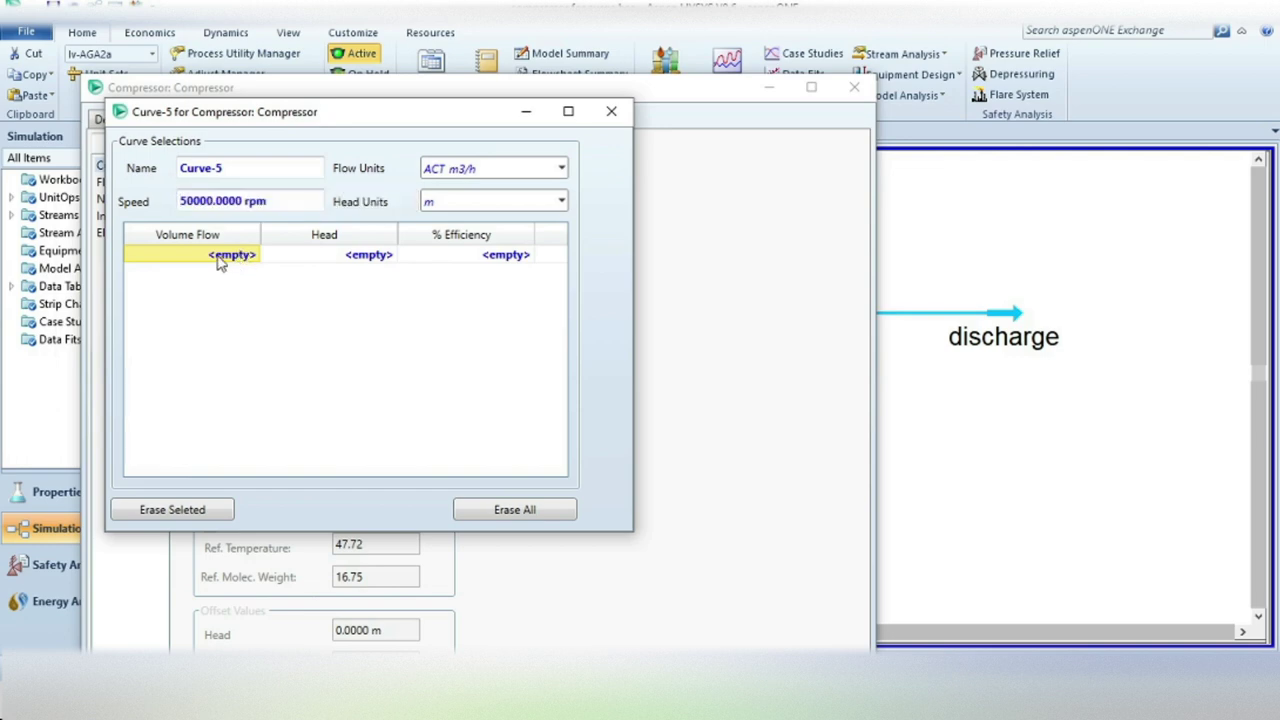
# Step: Enter a curve point with volume flow 33, head 66 and efficiency 555, and close the curve
pyautogui.click(220, 258)
pyautogui.write('3')
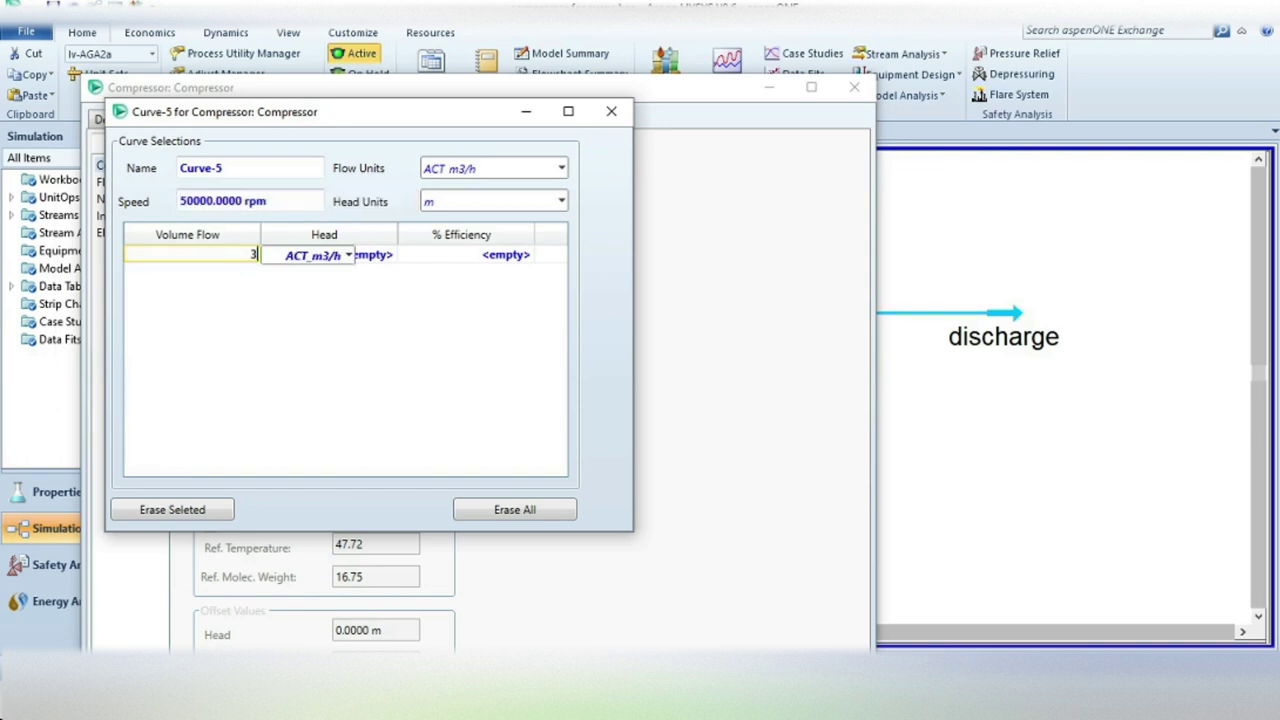
pyautogui.write('3')
pyautogui.press('Return')
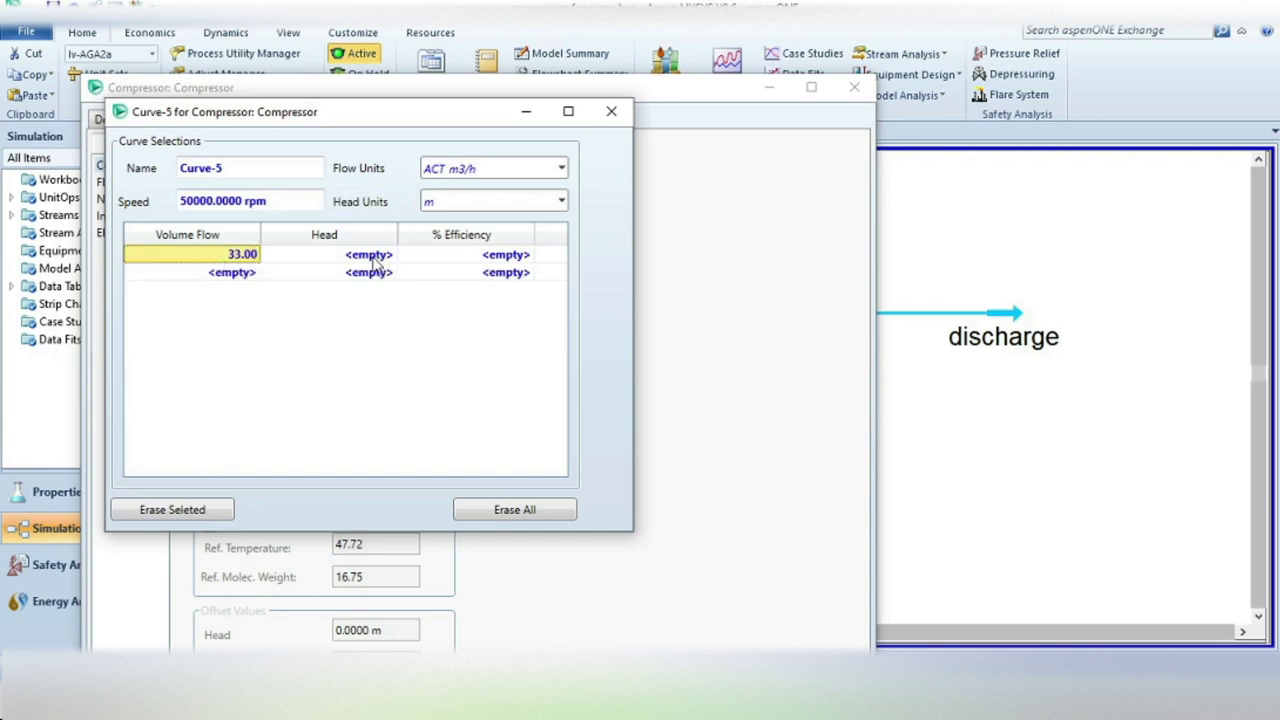
pyautogui.click(375, 258)
pyautogui.write('9')
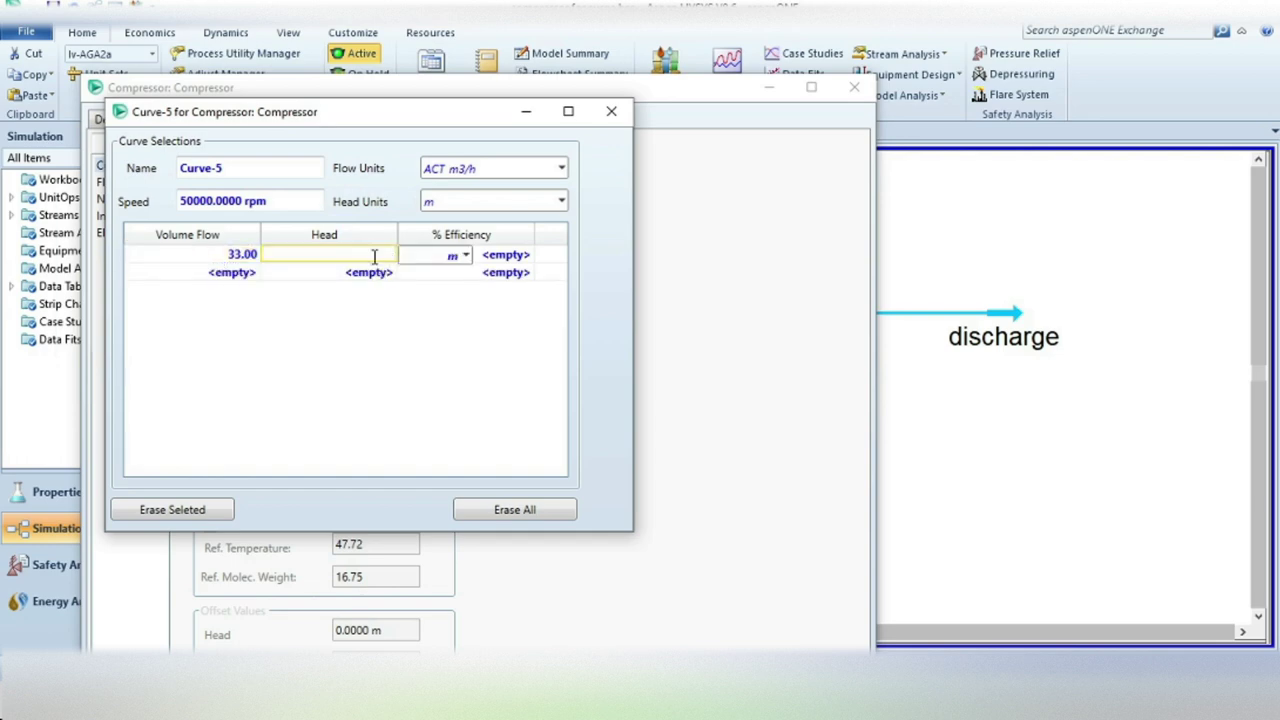
pyautogui.write('66')
pyautogui.press('Return')
pyautogui.click(481, 256)
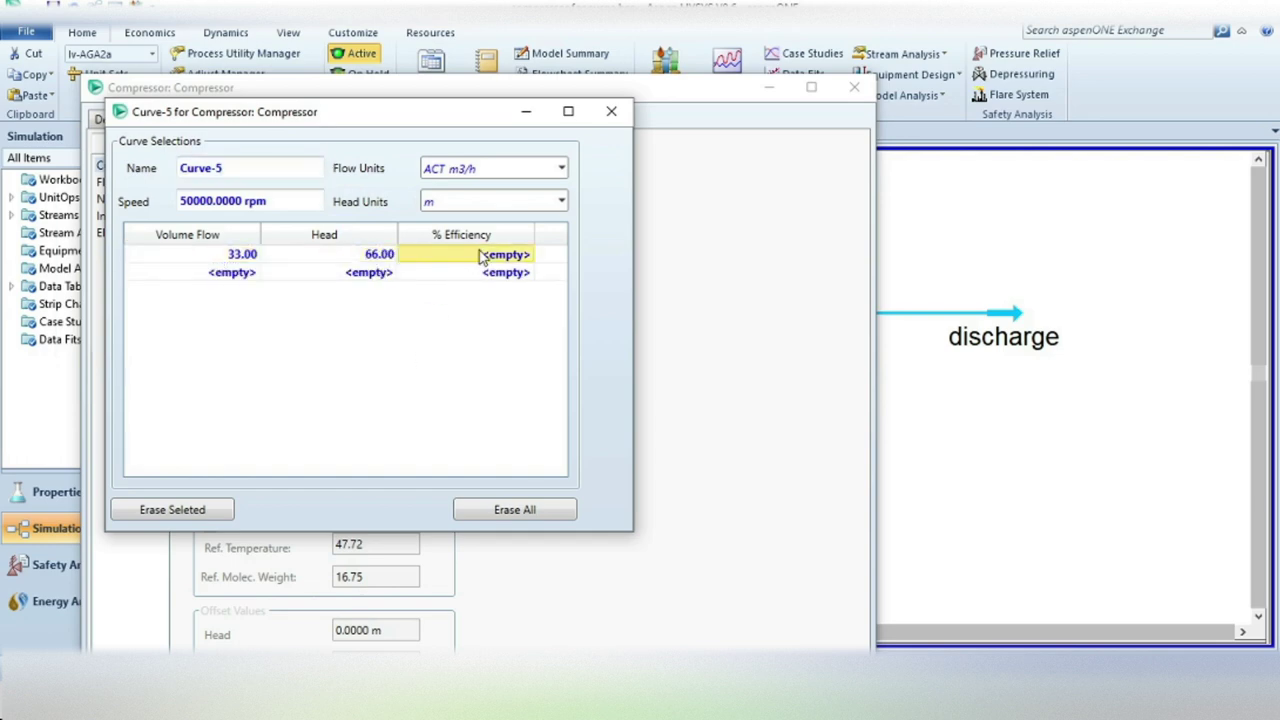
pyautogui.write('555')
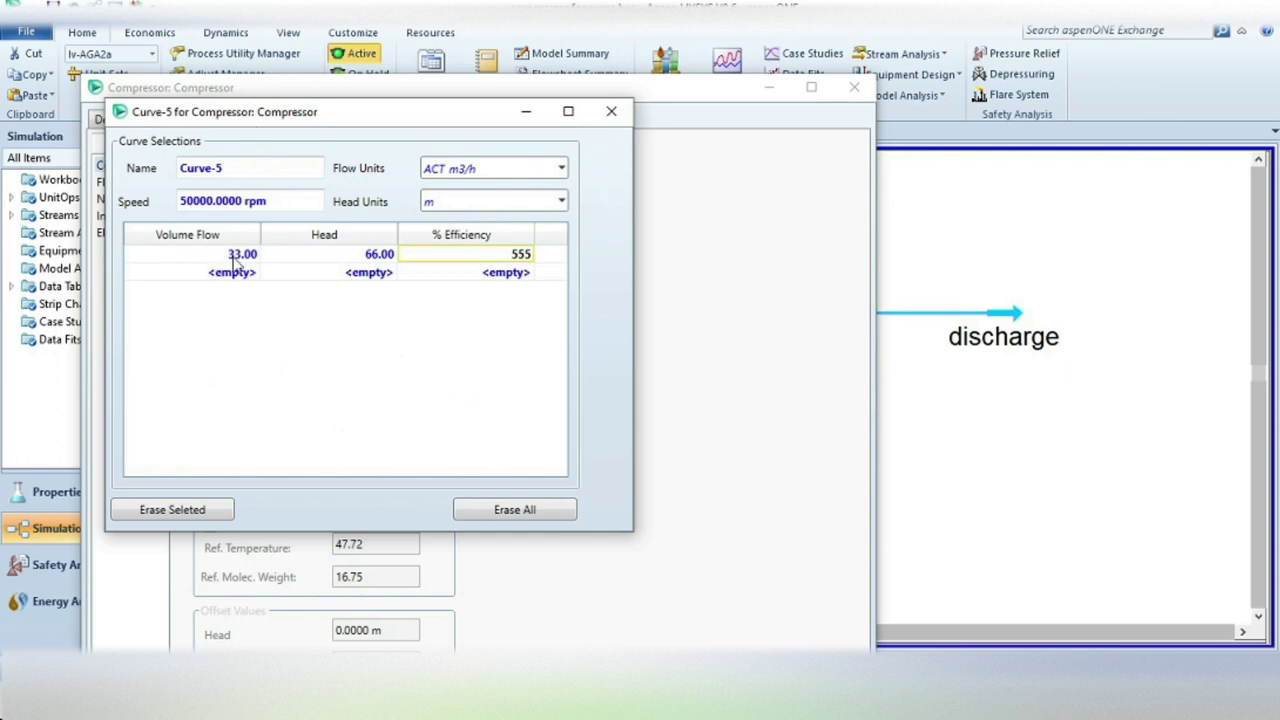
pyautogui.click(611, 113)
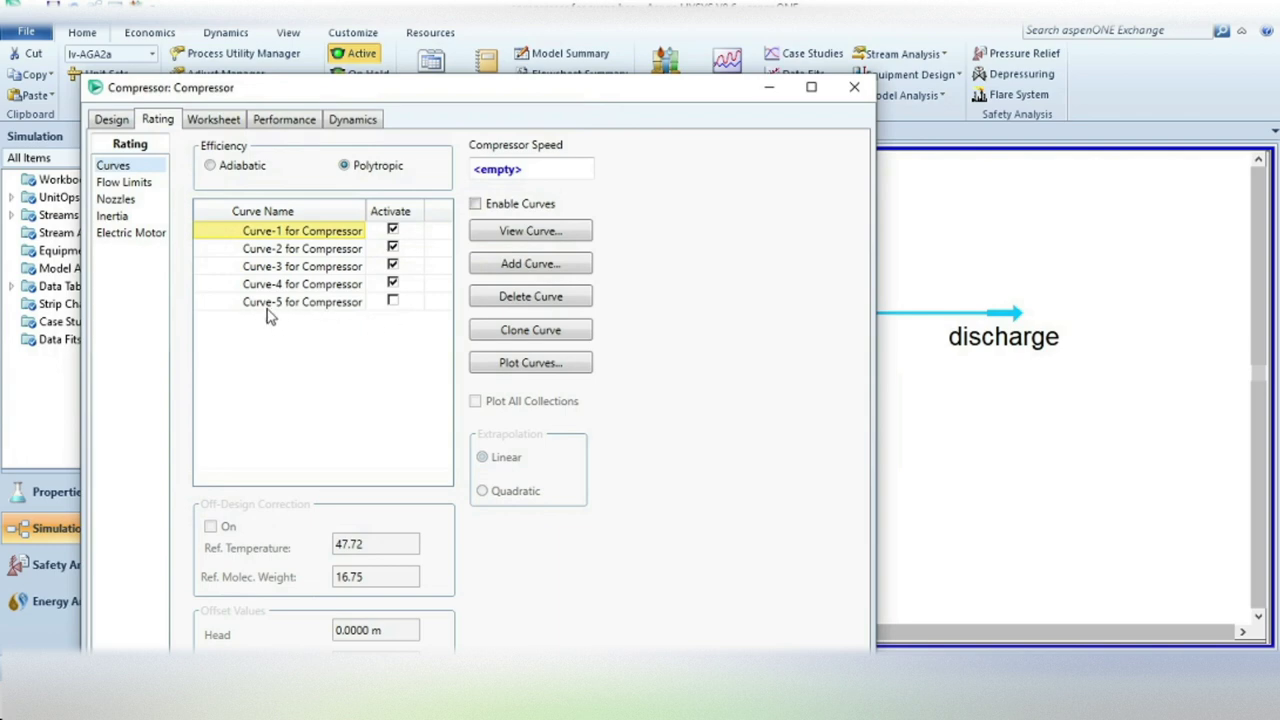
# Step: Delete Curve-5 from the compressor's curve list
pyautogui.click(392, 303)
pyautogui.click(392, 303)
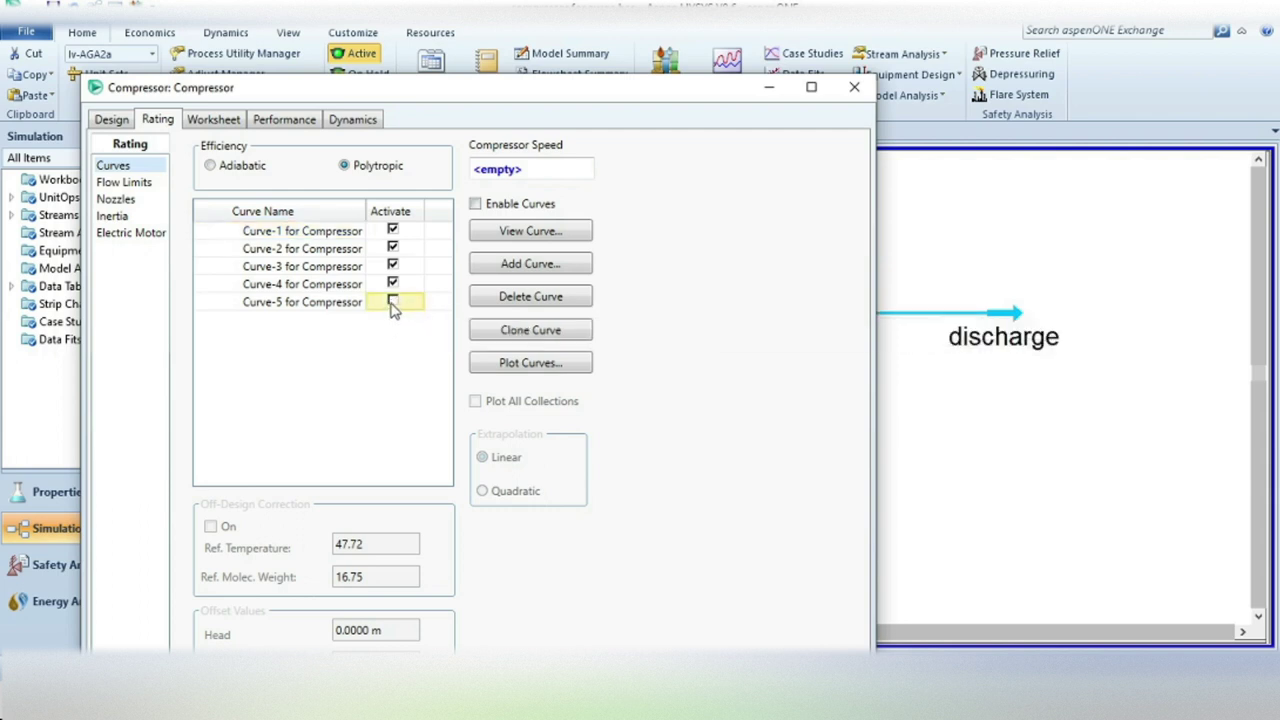
pyautogui.click(307, 311)
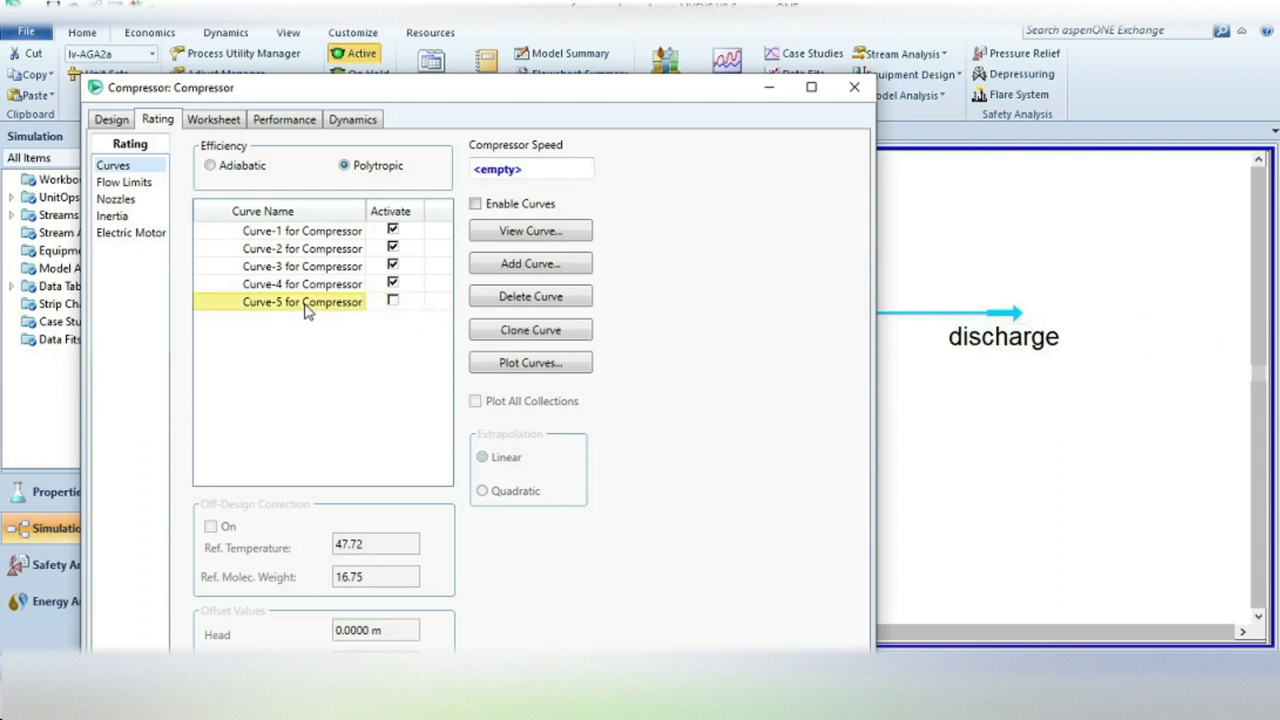
pyautogui.click(525, 308)
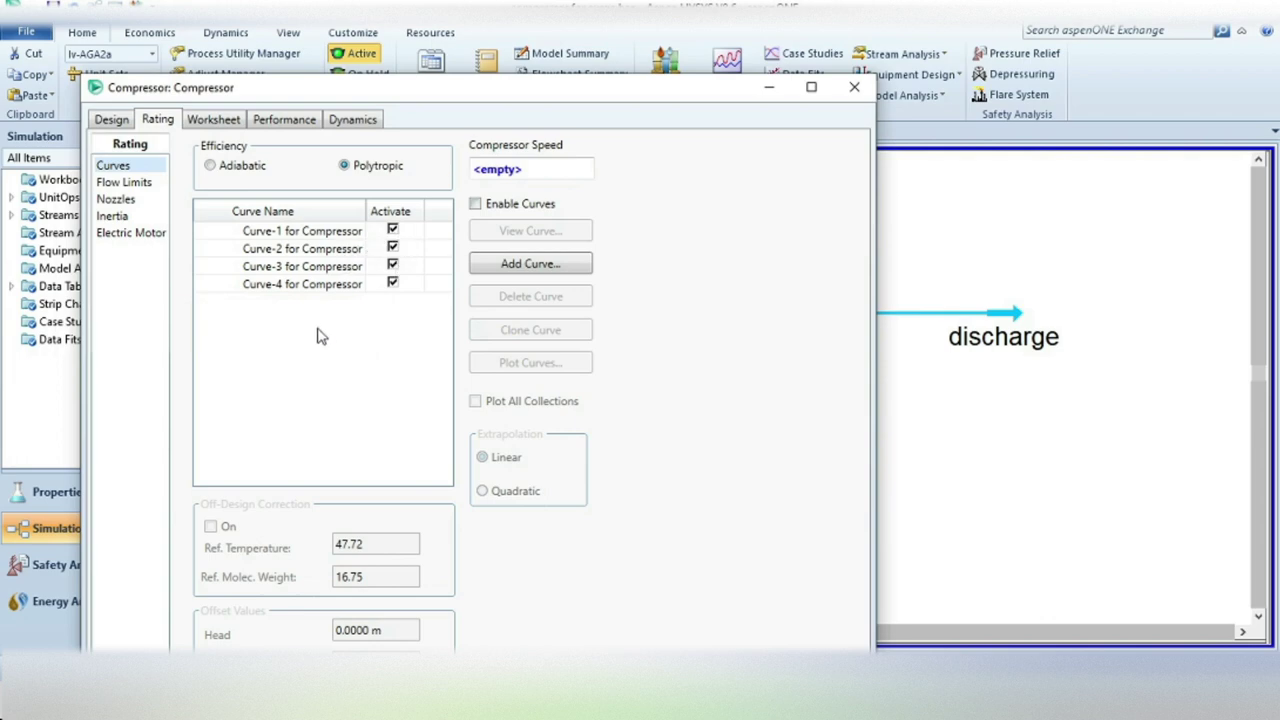
# Step: Examine the speed, volume flow, head and efficiency data of Curve-1 and Curve-4, closing each one
pyautogui.click(313, 240)
pyautogui.doubleClick(310, 236)
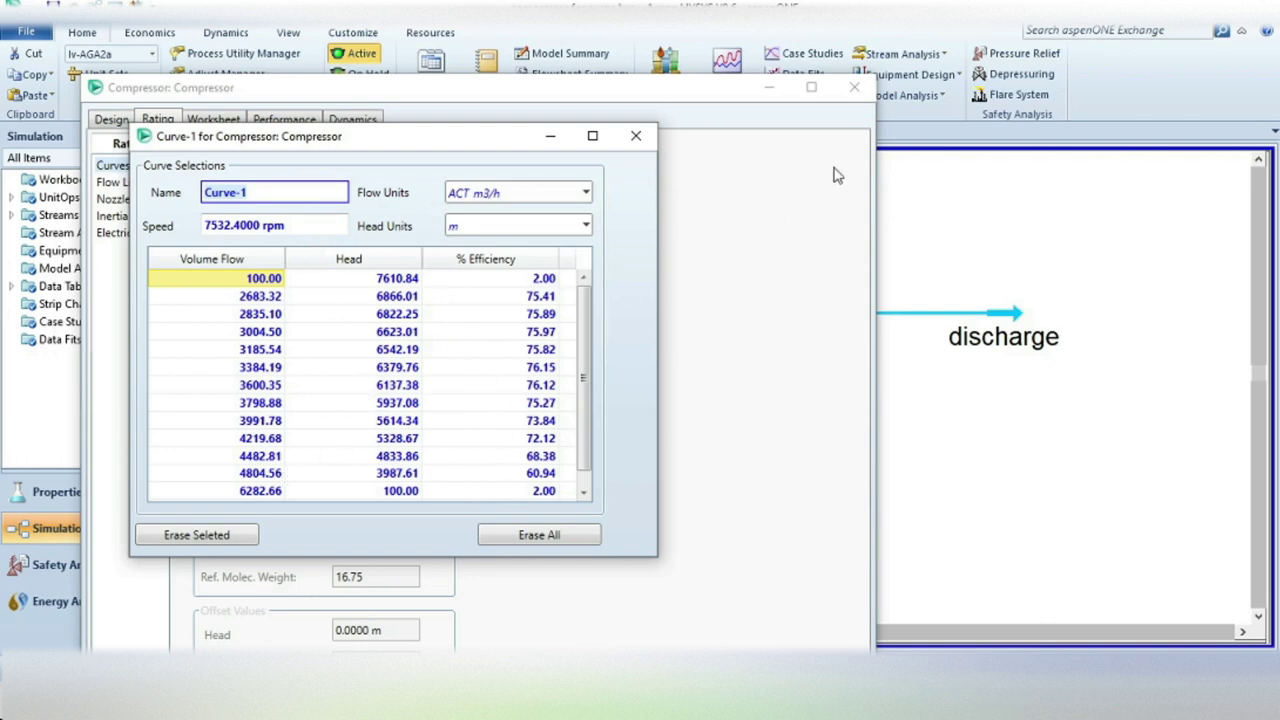
pyautogui.click(636, 135)
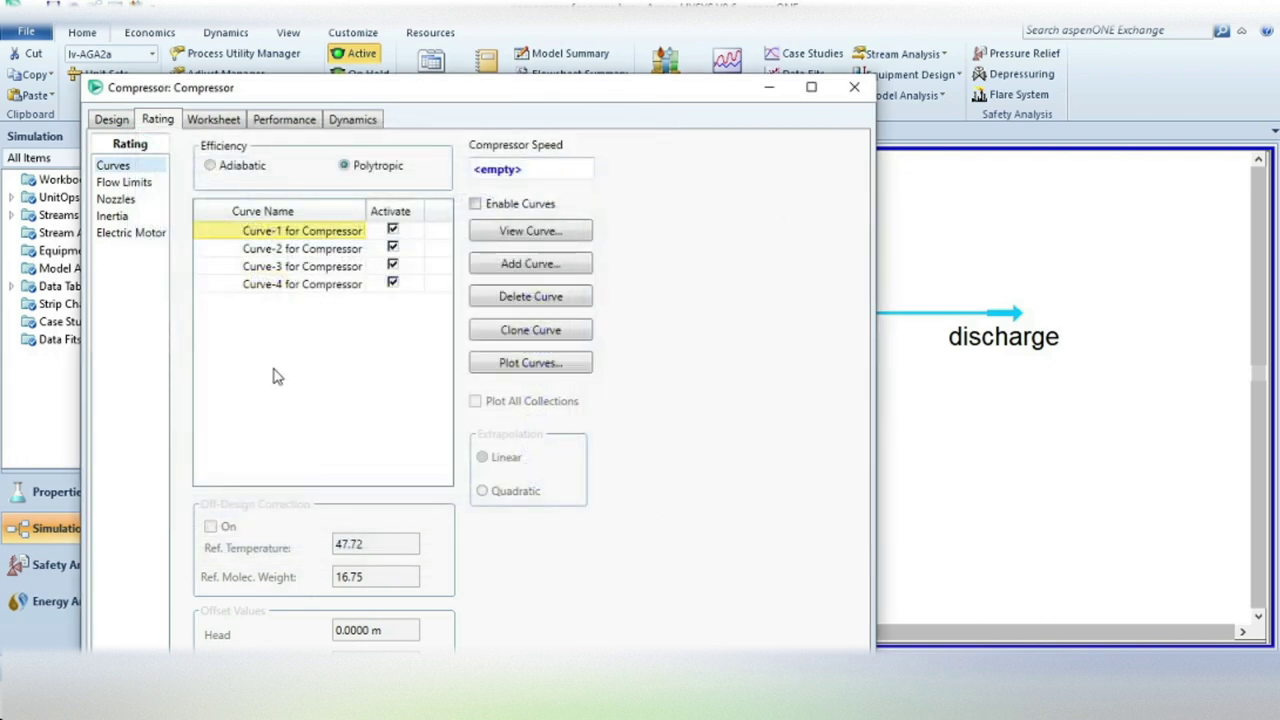
pyautogui.doubleClick(305, 285)
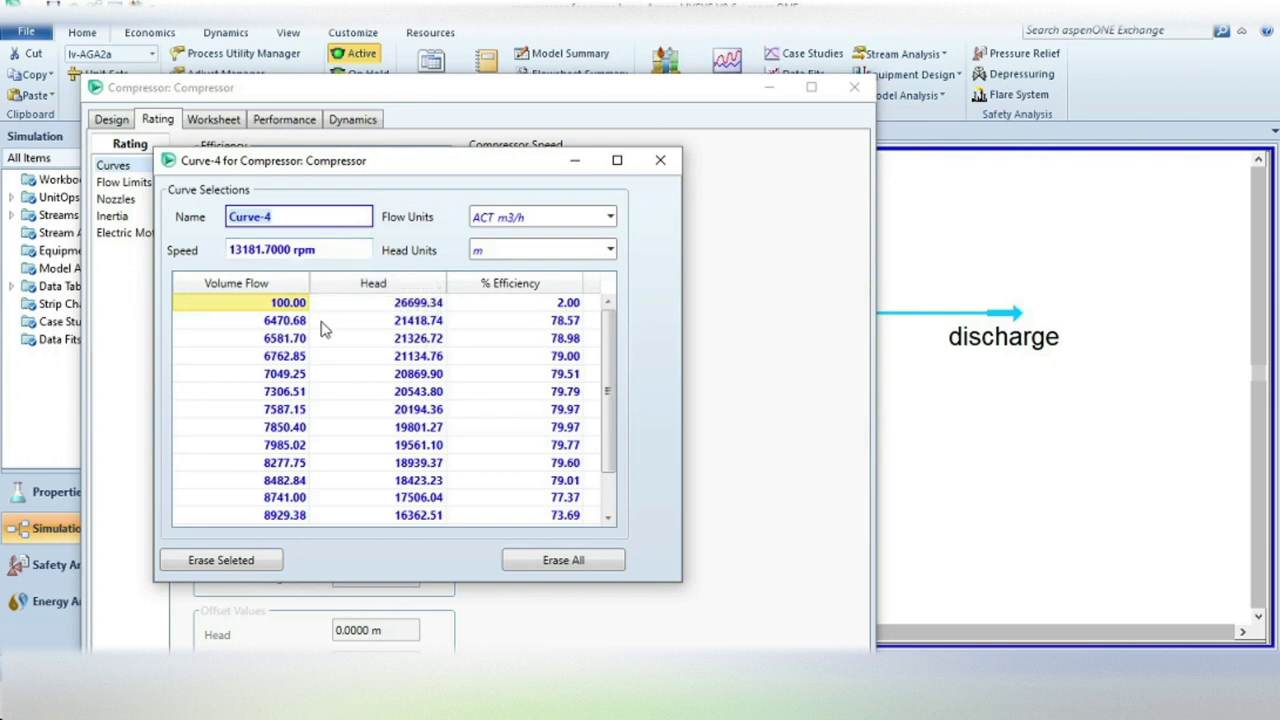
pyautogui.click(661, 161)
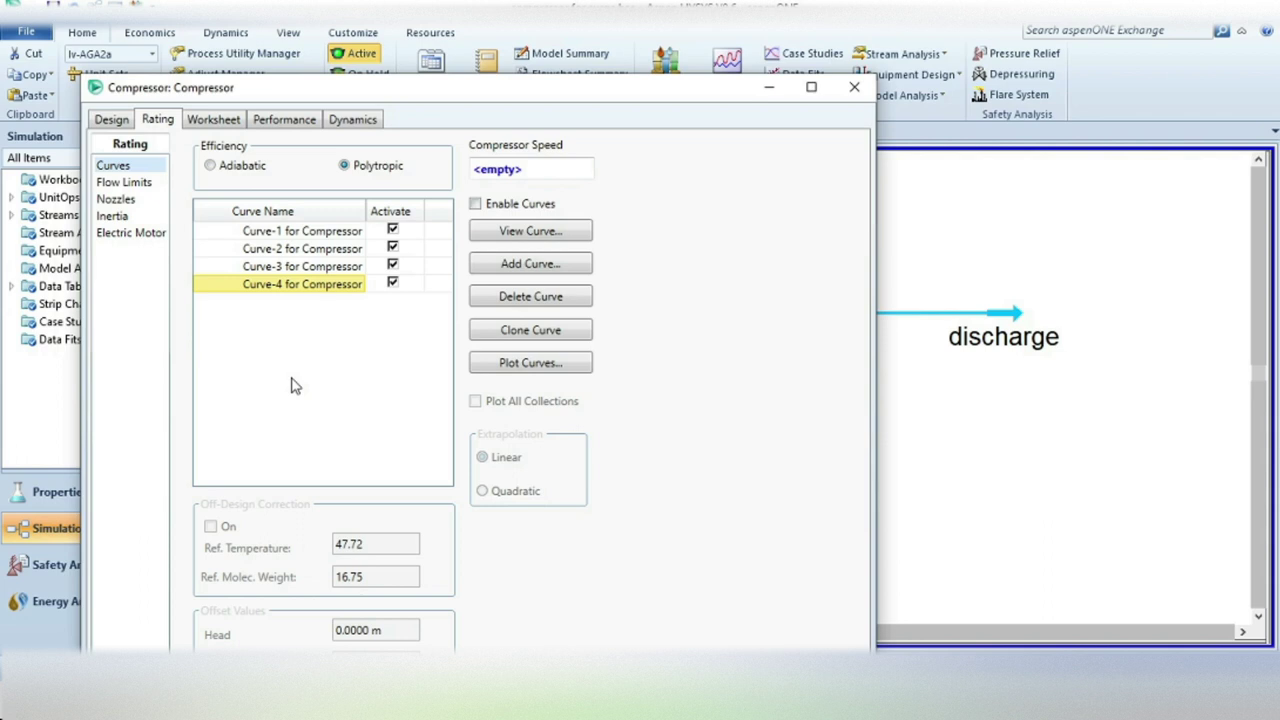
# Step: Examine the speed and flow data of the surge and stonewall curves in the compressor's flow limits
pyautogui.click(126, 183)
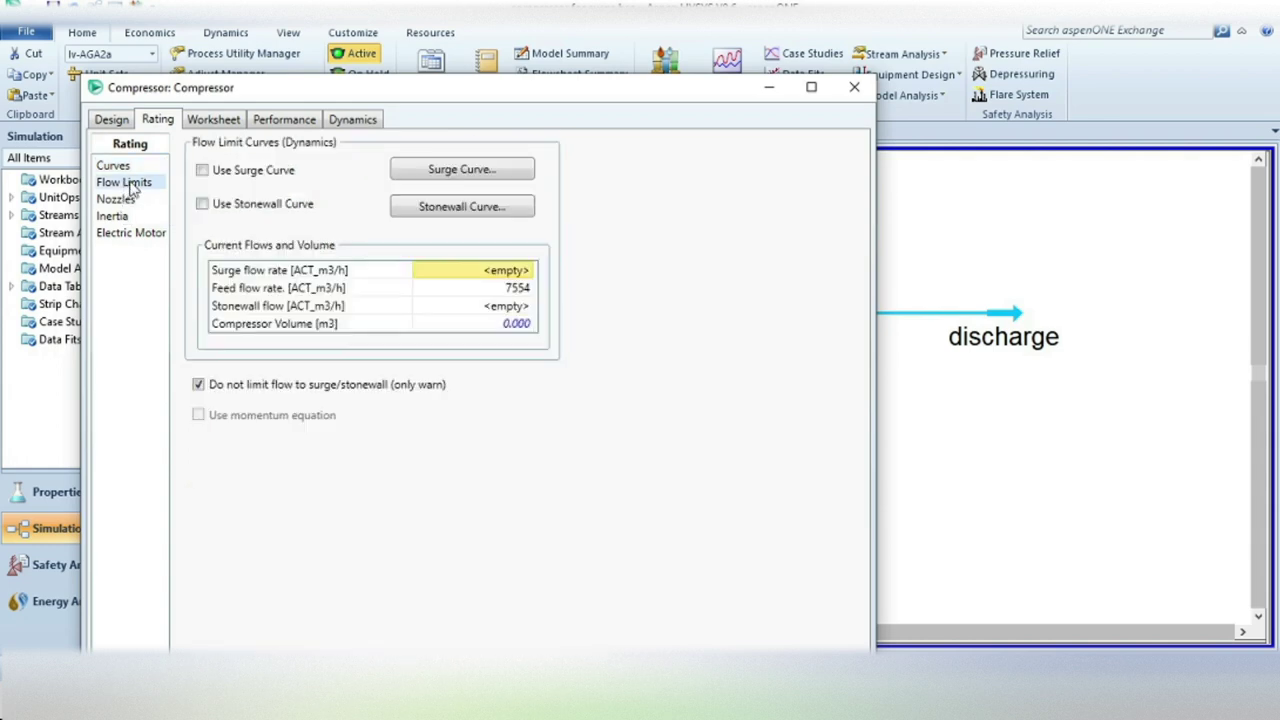
pyautogui.click(448, 174)
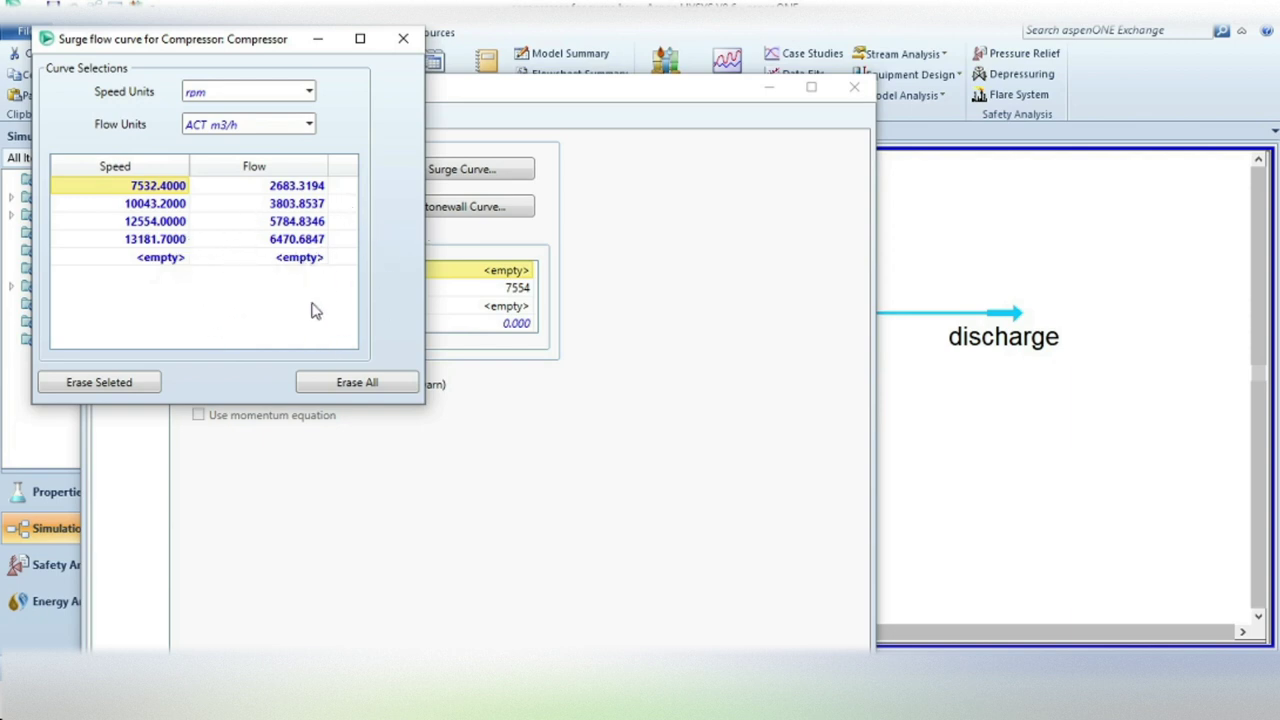
pyautogui.click(405, 39)
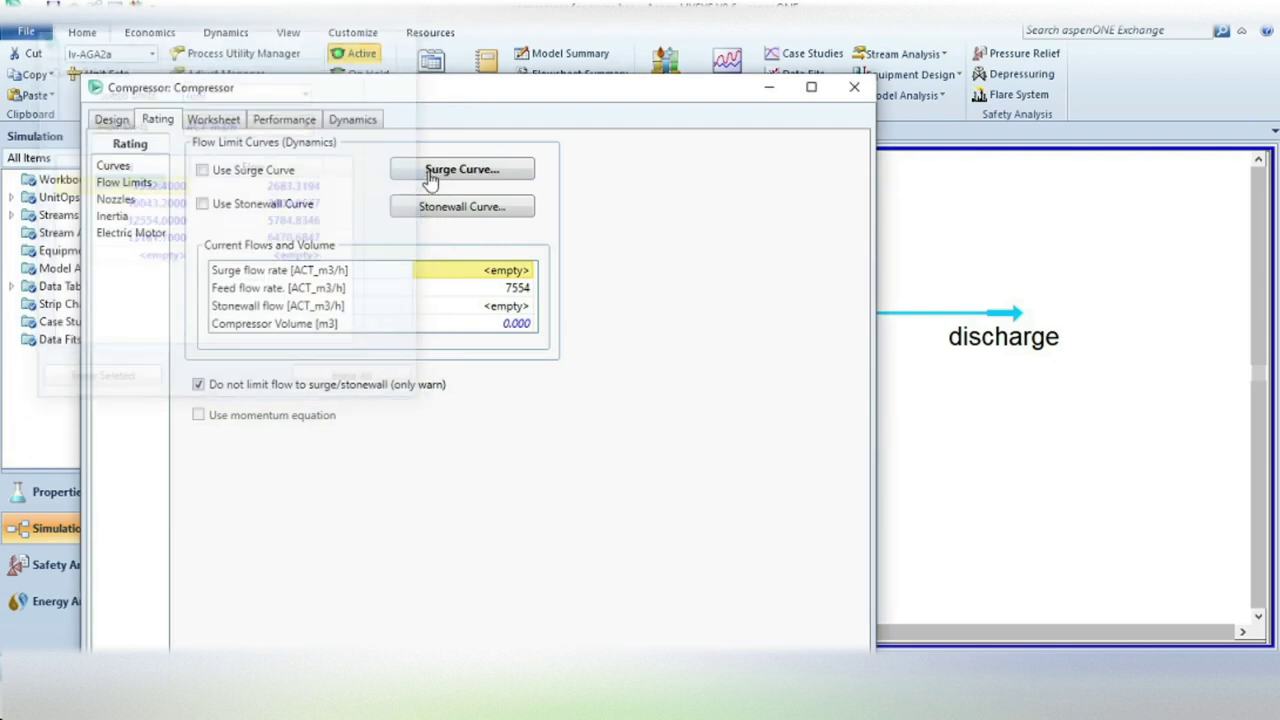
pyautogui.click(469, 208)
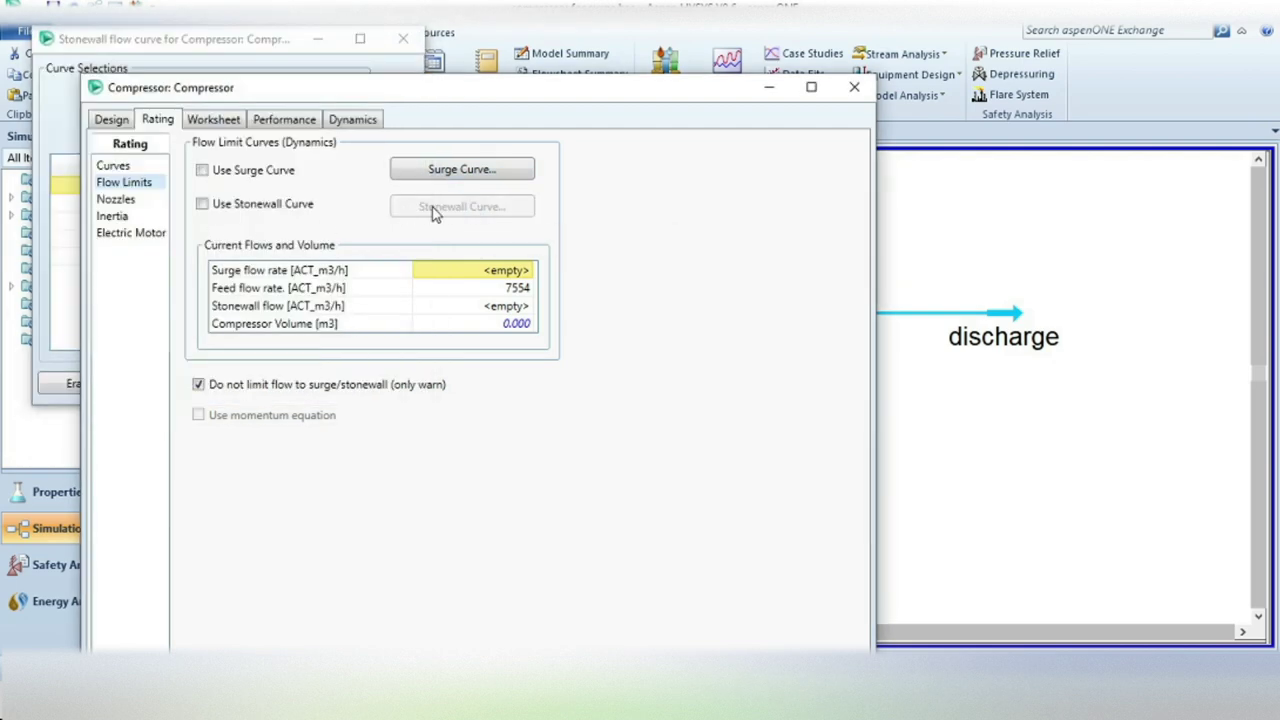
pyautogui.click(165, 63)
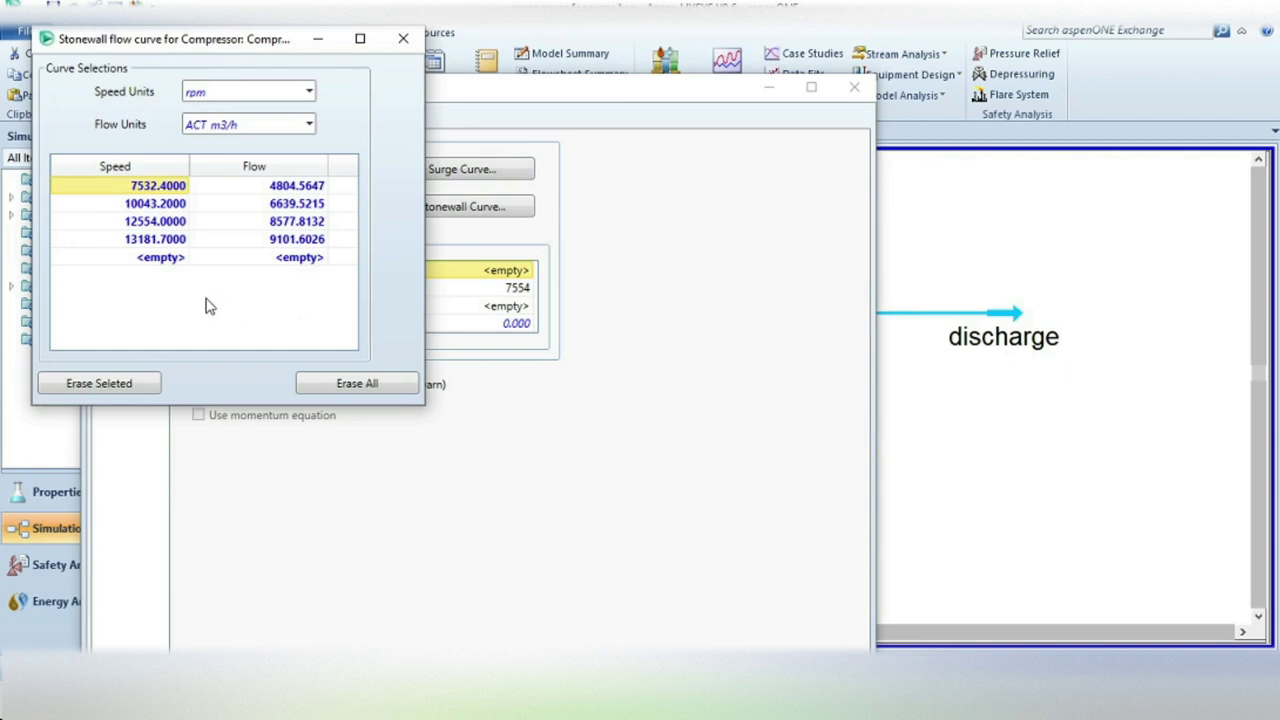
pyautogui.click(403, 41)
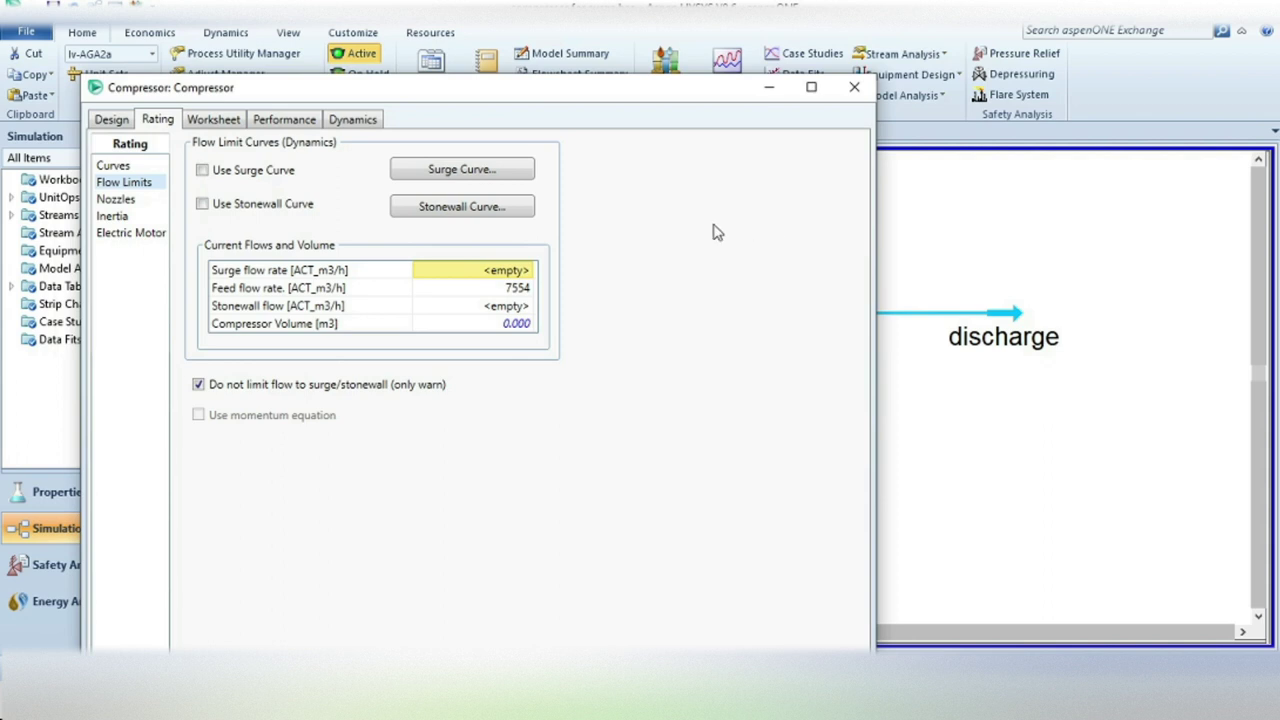
# Step: Enable the use of both the surge curve and the stonewall curve in the compressor's flow limits
pyautogui.click(203, 172)
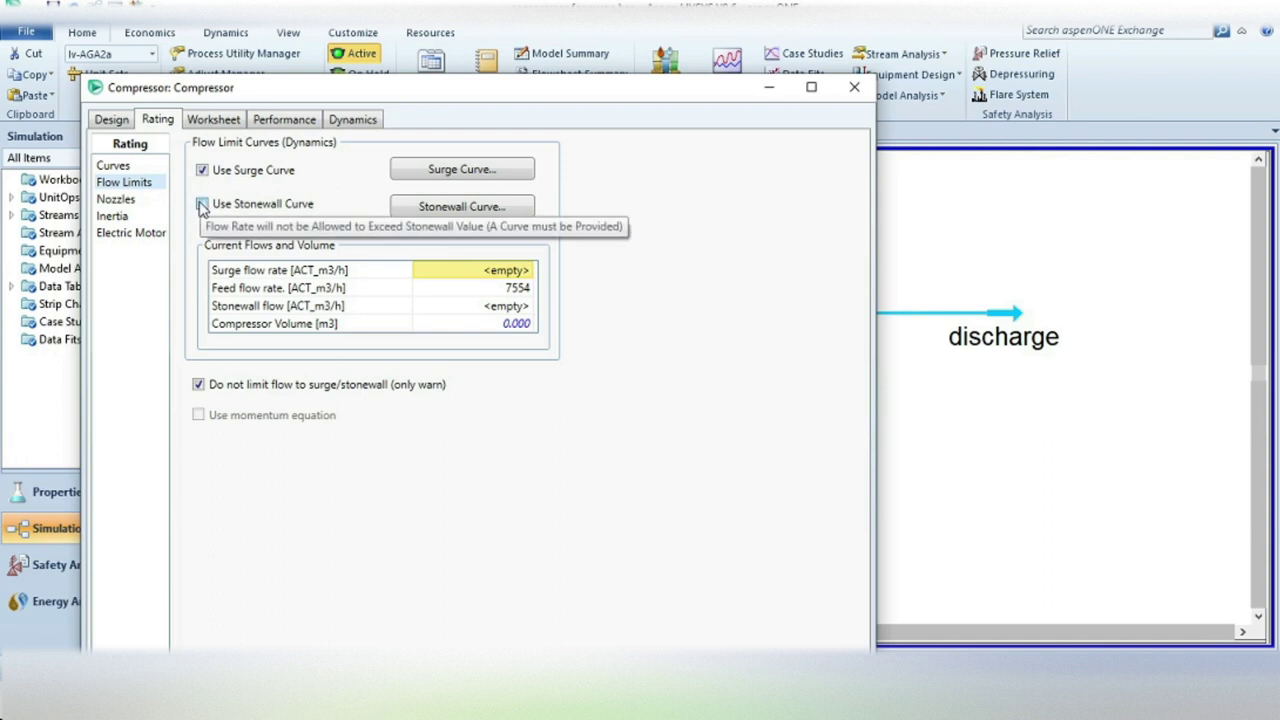
pyautogui.click(202, 205)
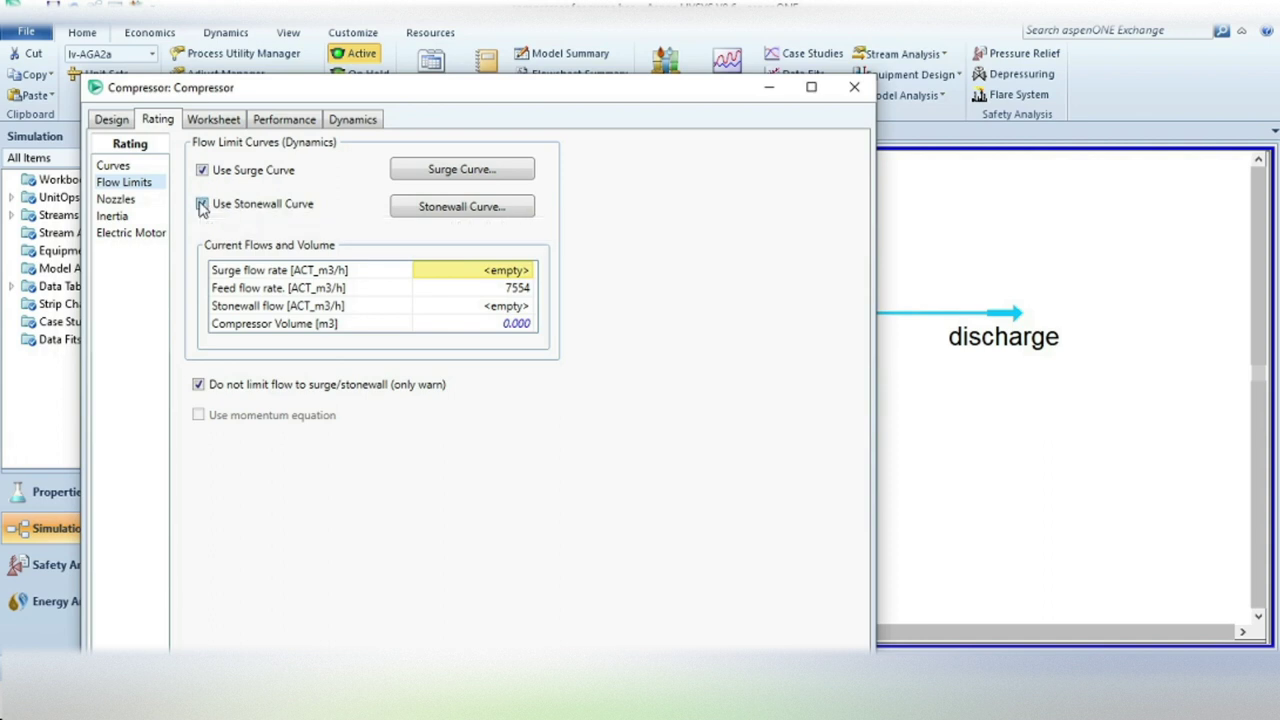
# Step: Set the compressor speed to 12554 rpm, enable its performance curves, and close the compressor's properties
pyautogui.click(113, 166)
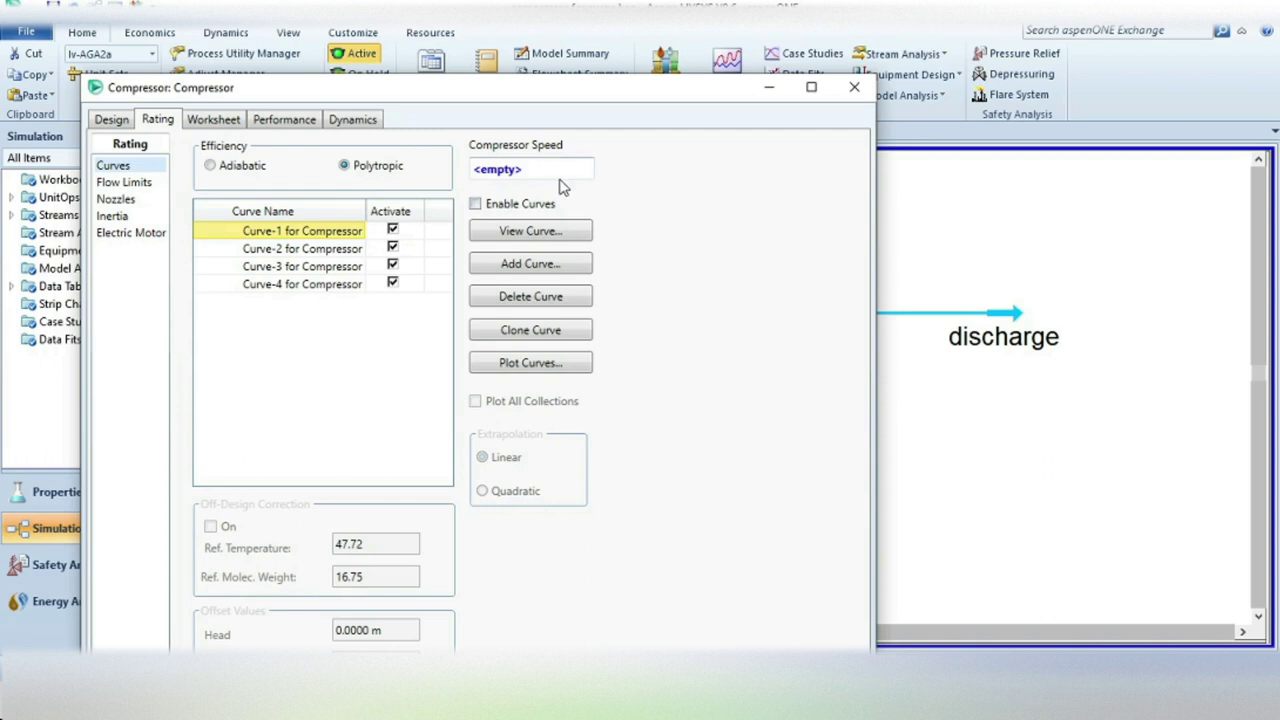
pyautogui.click(520, 168)
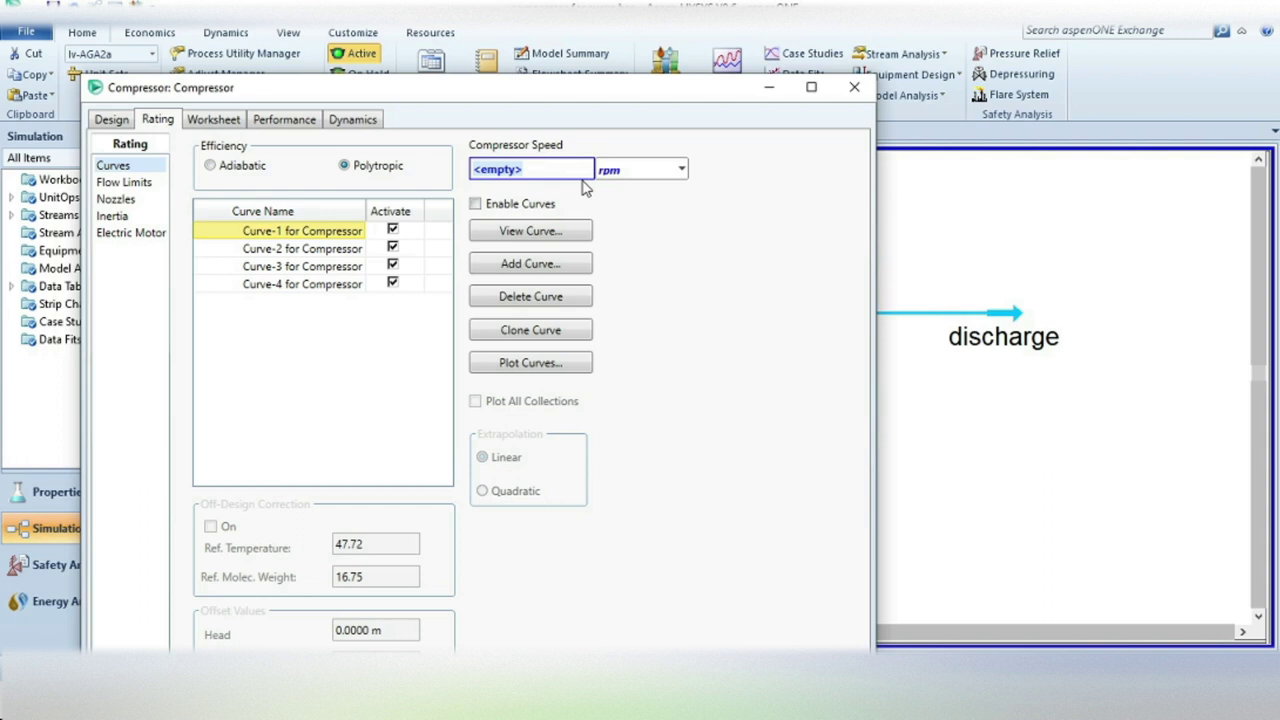
pyautogui.write('12554')
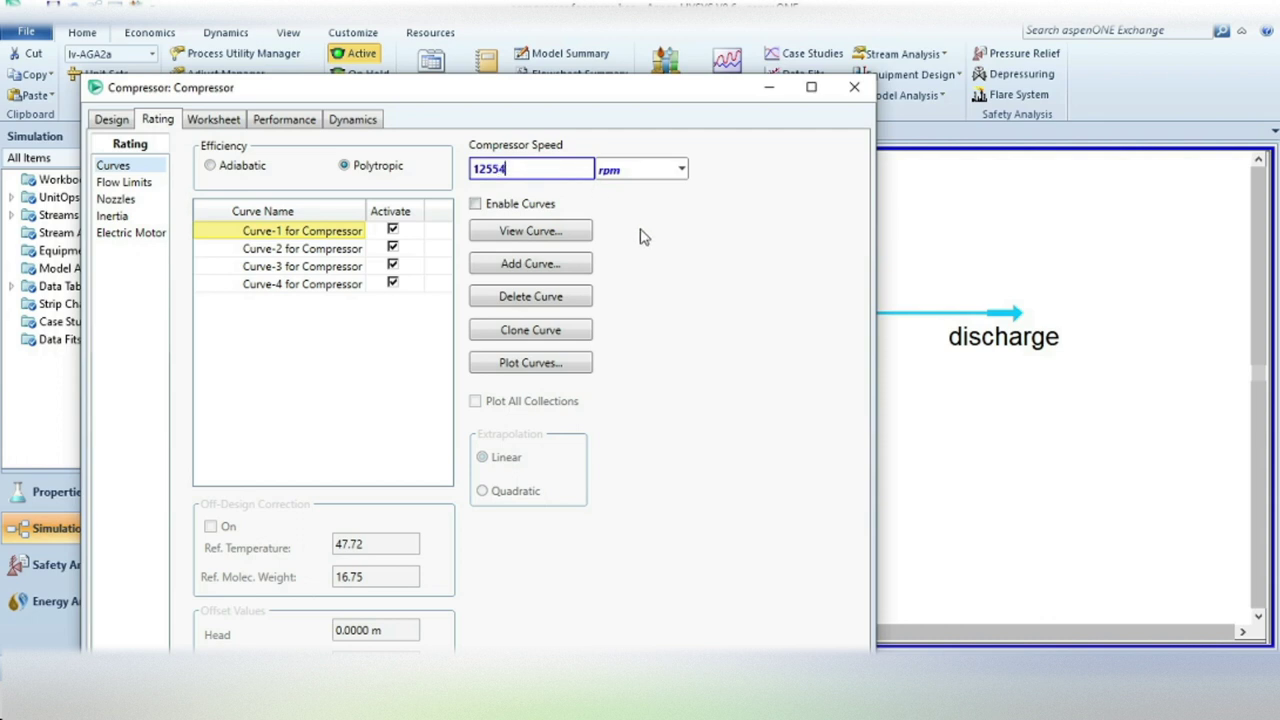
pyautogui.press('Return')
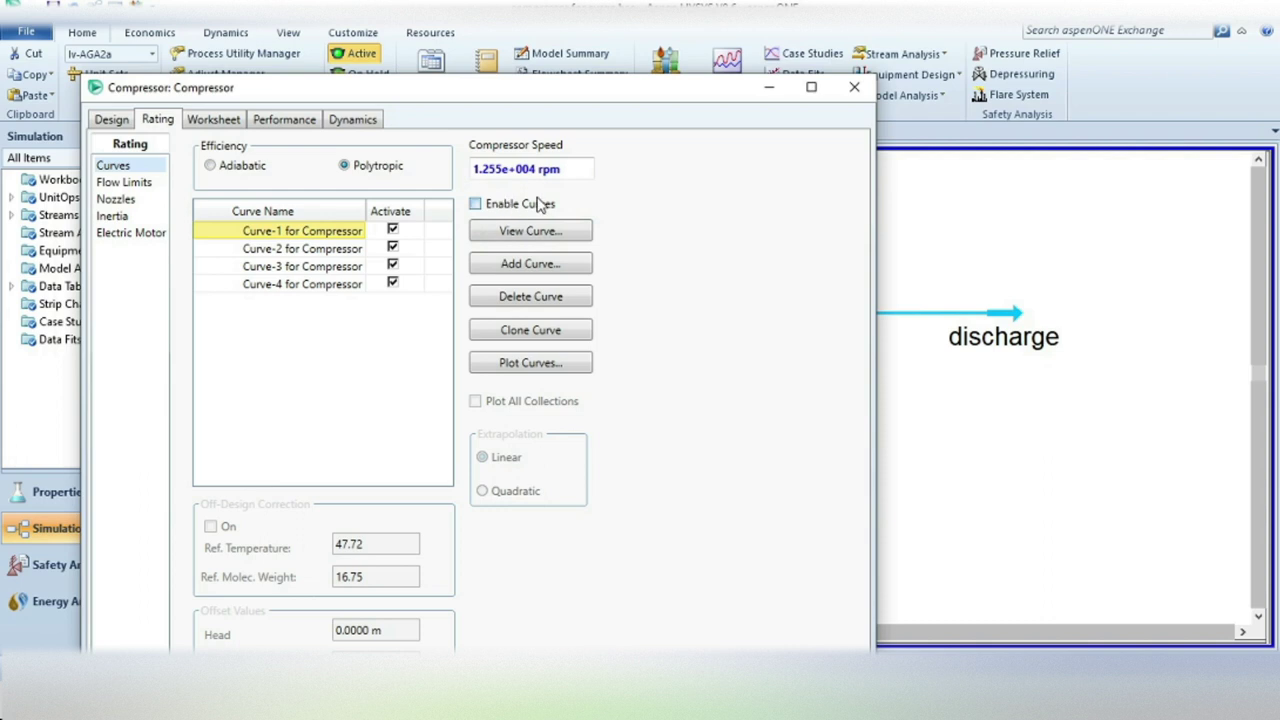
pyautogui.click(476, 204)
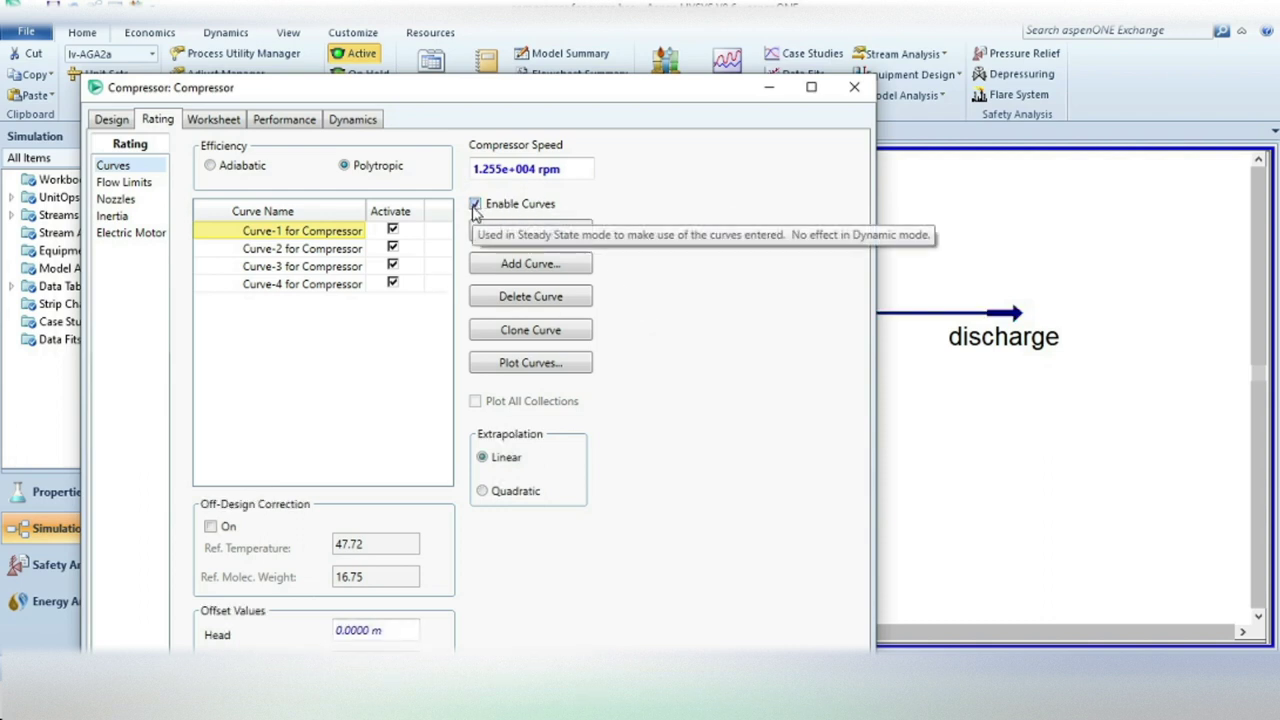
pyautogui.click(854, 87)
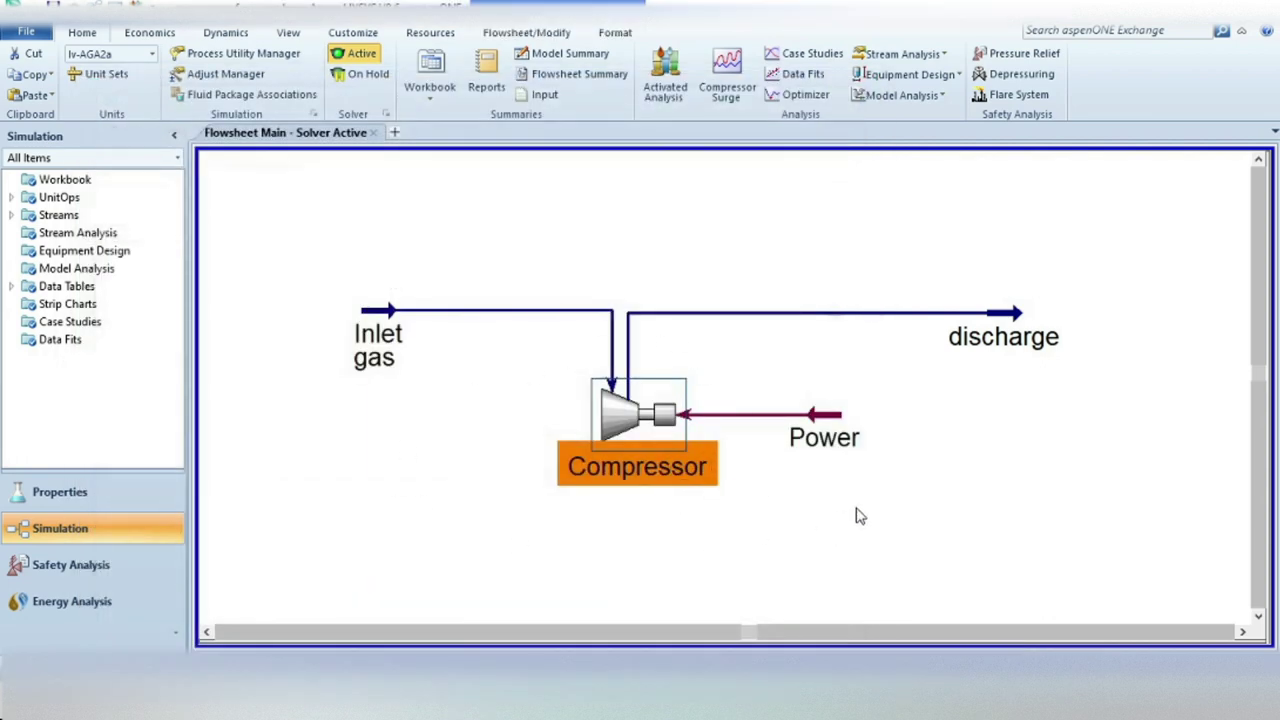
# Step: Create a dynamic surge analysis for the compressor from its design parameters
pyautogui.moveTo(620, 413)
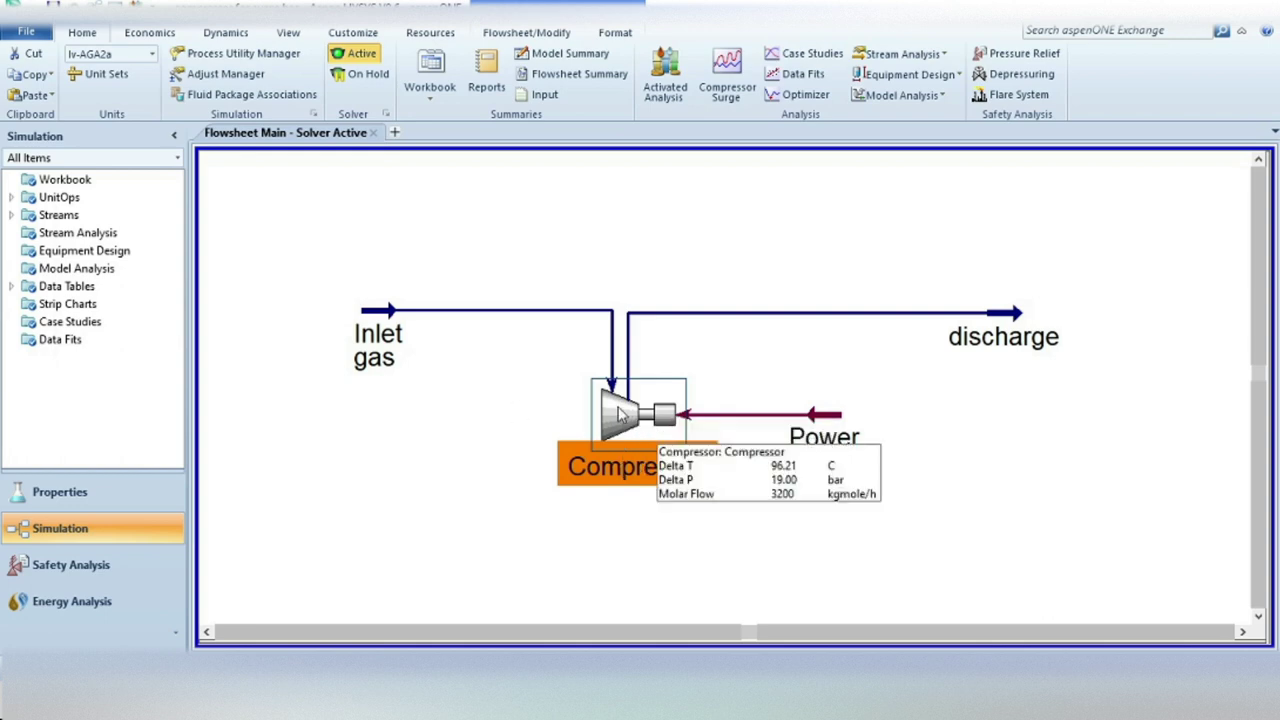
pyautogui.doubleClick(620, 413)
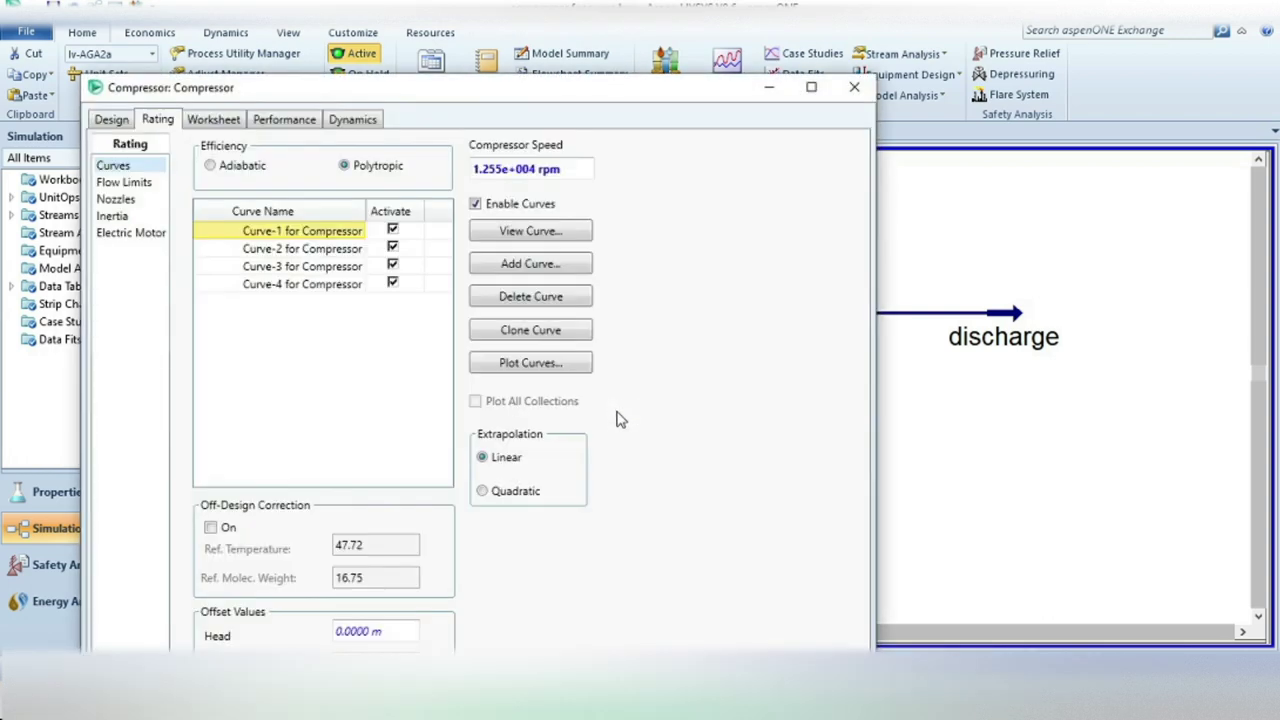
pyautogui.click(111, 120)
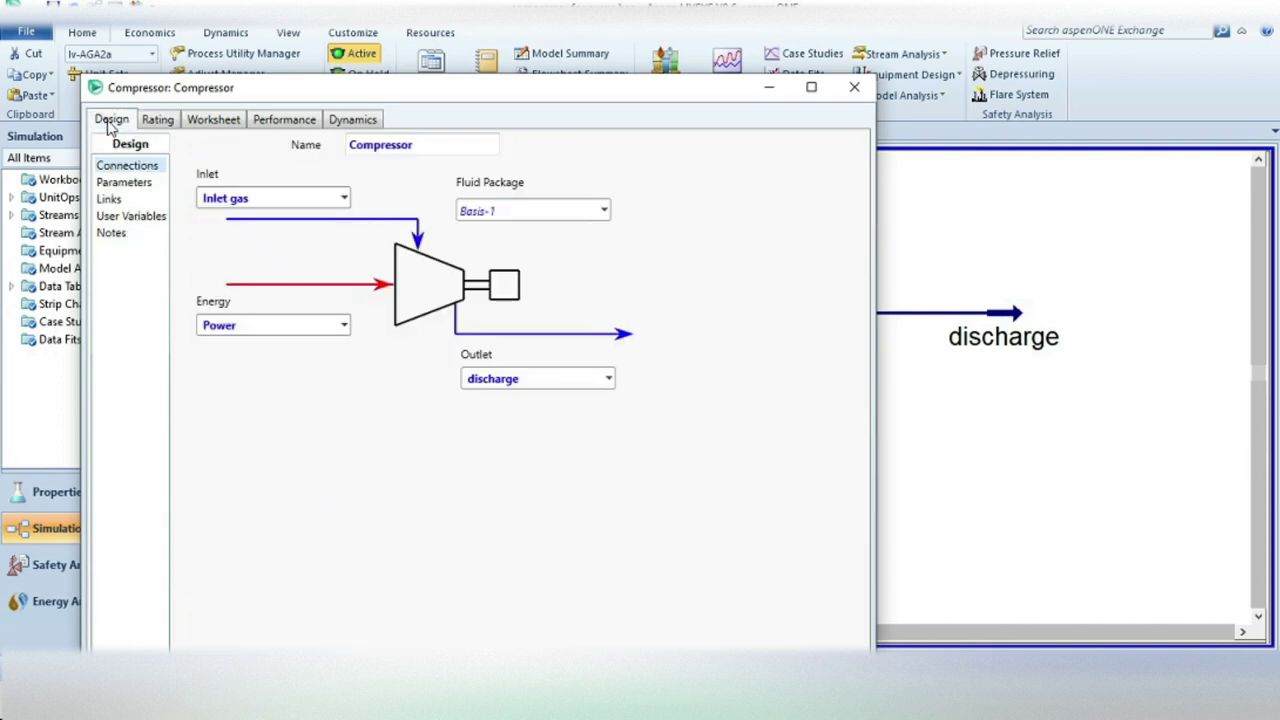
pyautogui.click(141, 191)
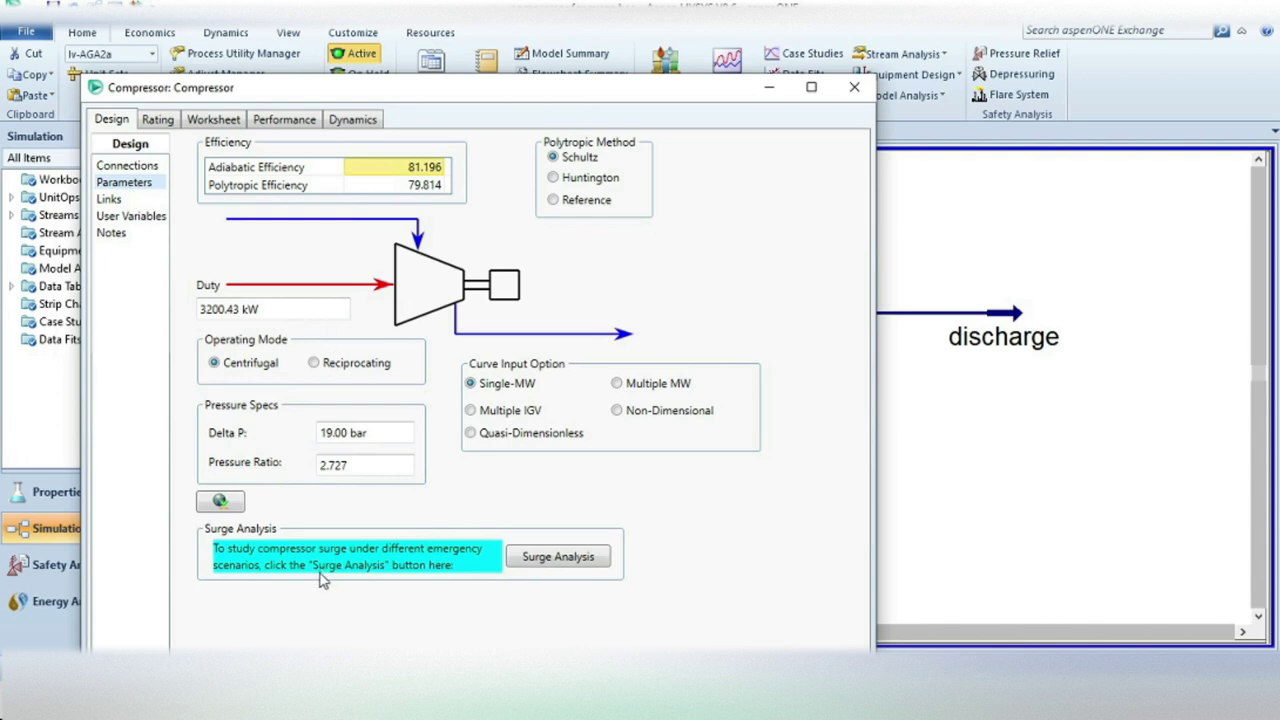
pyautogui.click(568, 557)
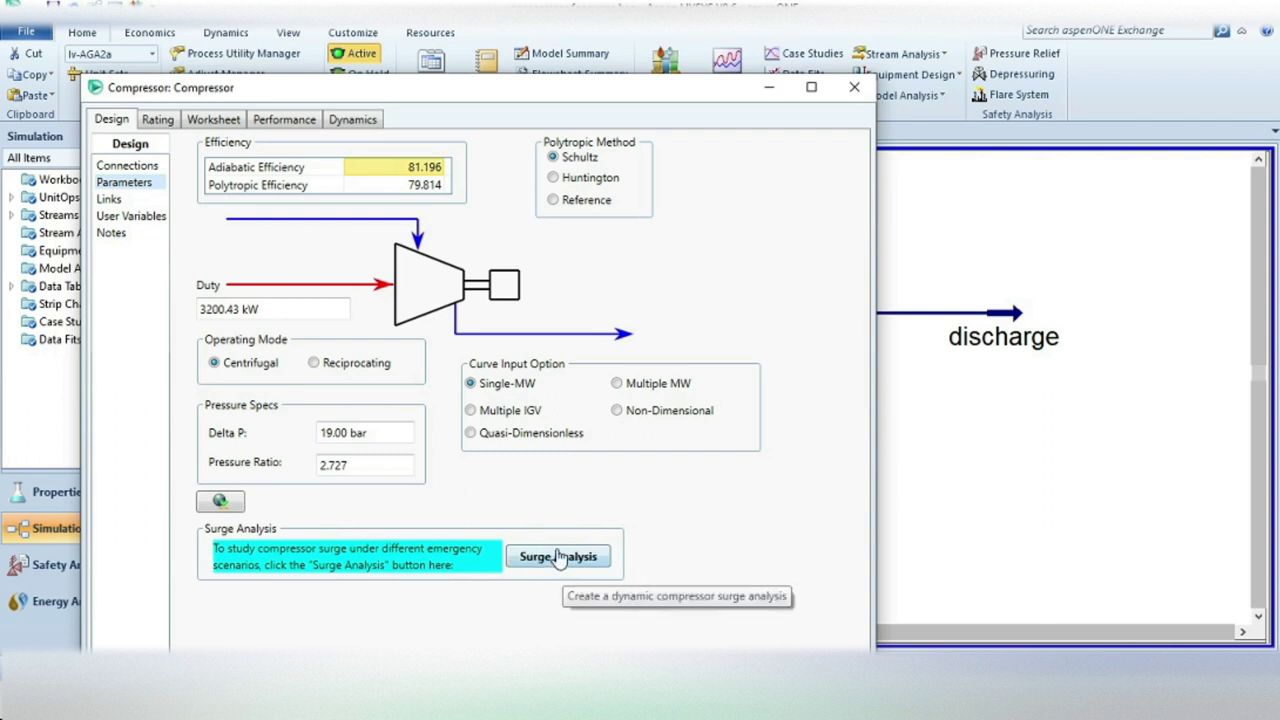
pyautogui.click(557, 562)
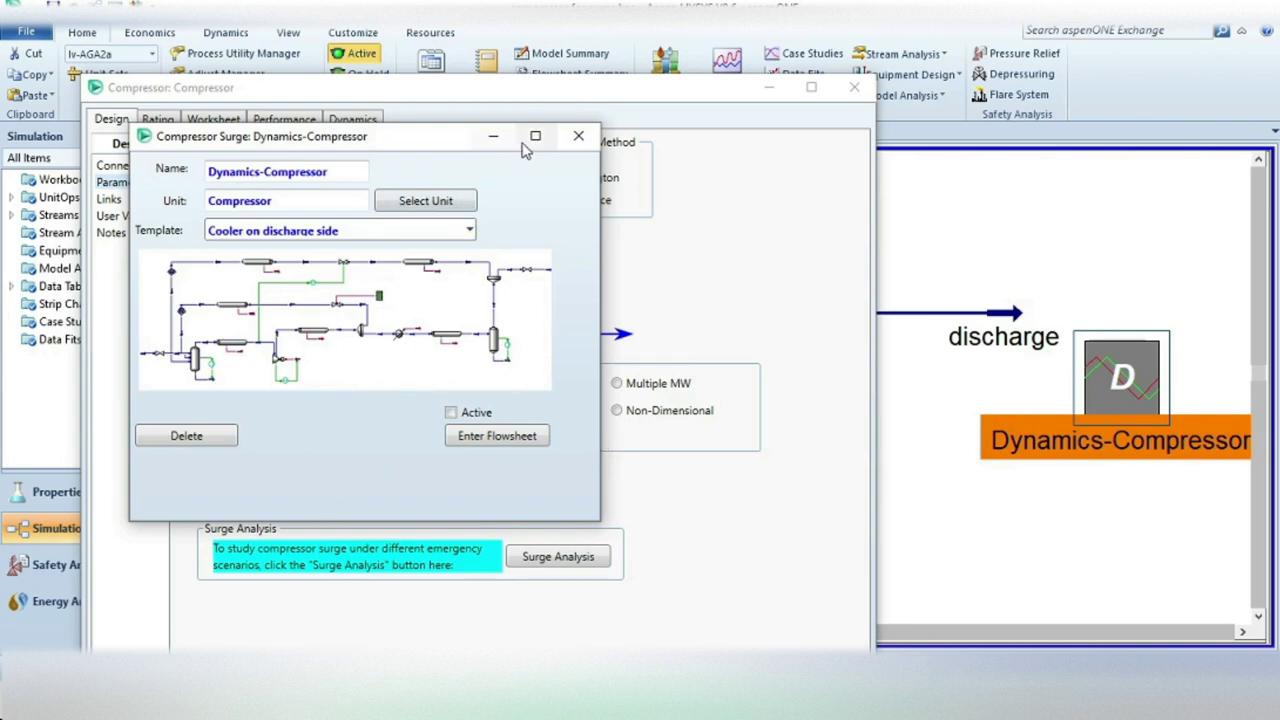
pyautogui.moveTo(440, 150); pyautogui.dragTo(543, 133)
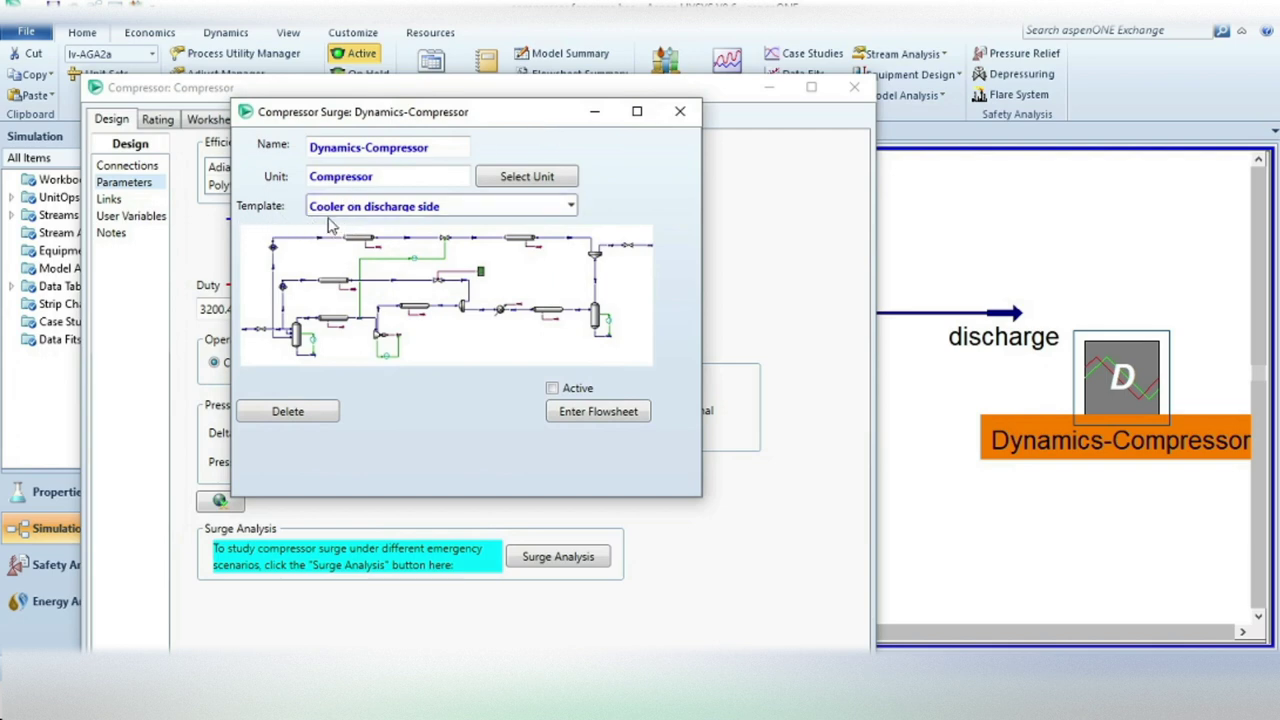
# Step: Try the Cooler on suction side template for the surge analysis, and switch back to Cooler on discharge side
pyautogui.click(573, 209)
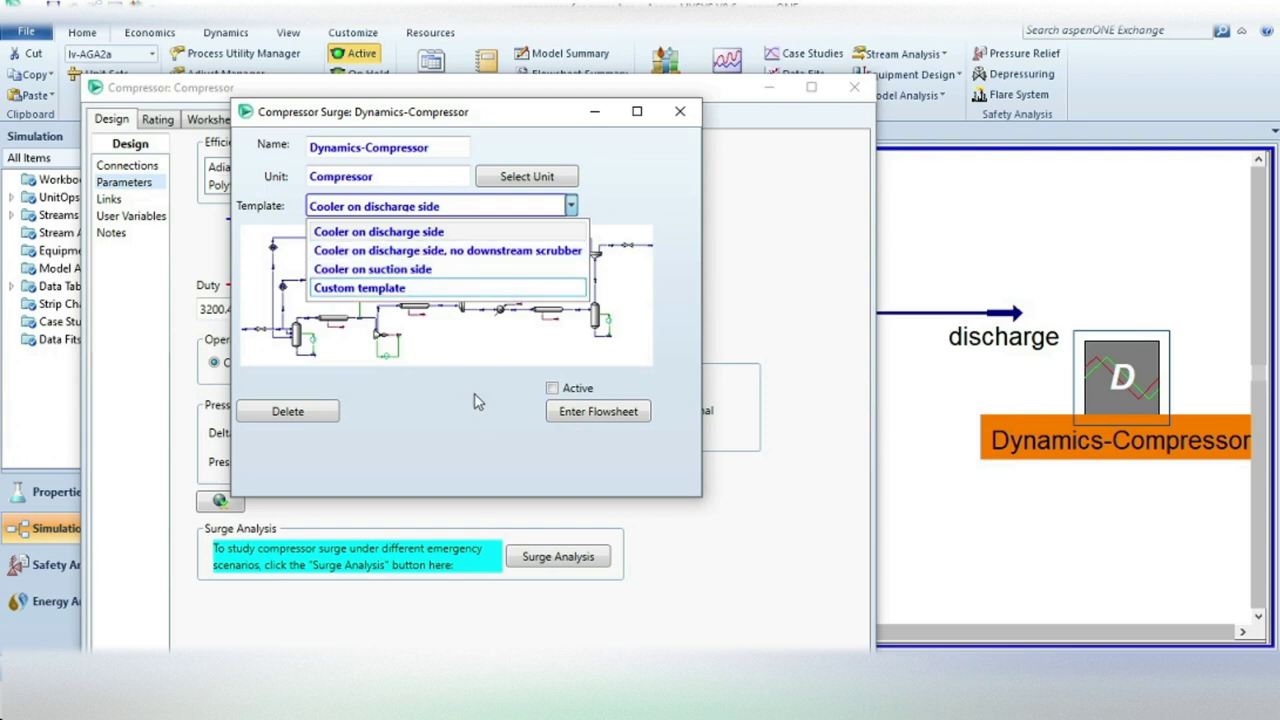
pyautogui.click(450, 425)
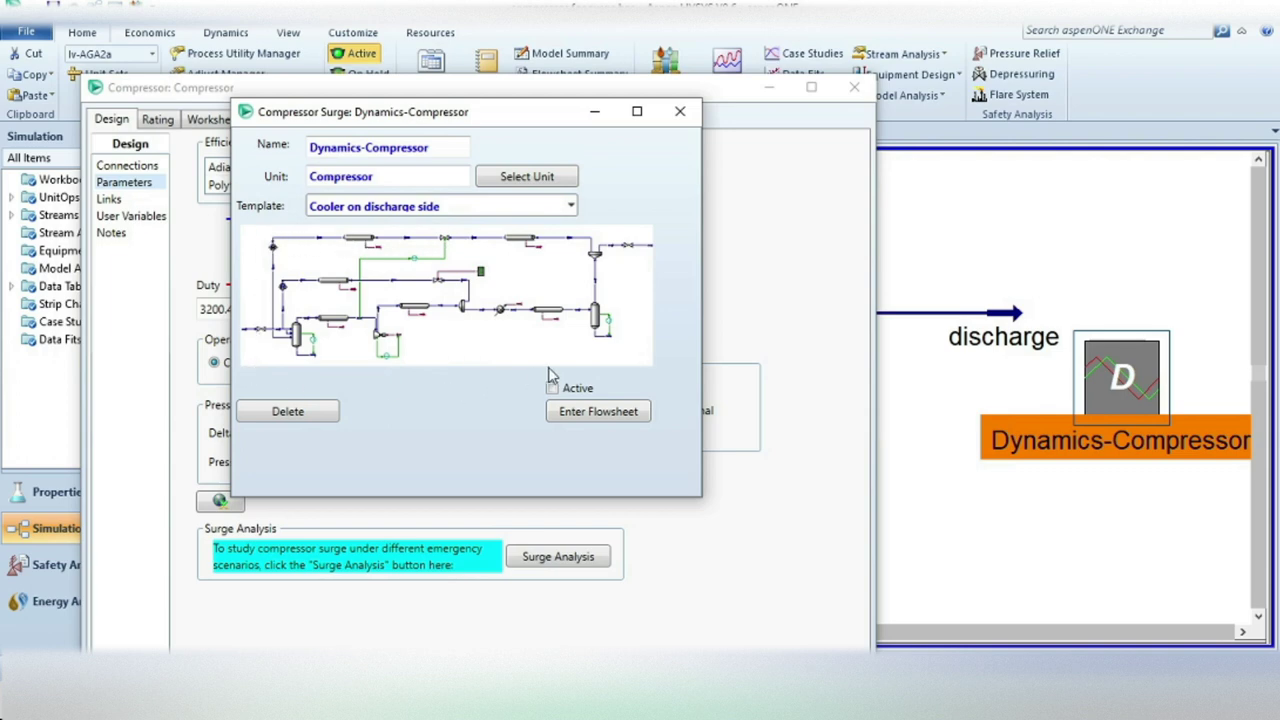
pyautogui.click(570, 206)
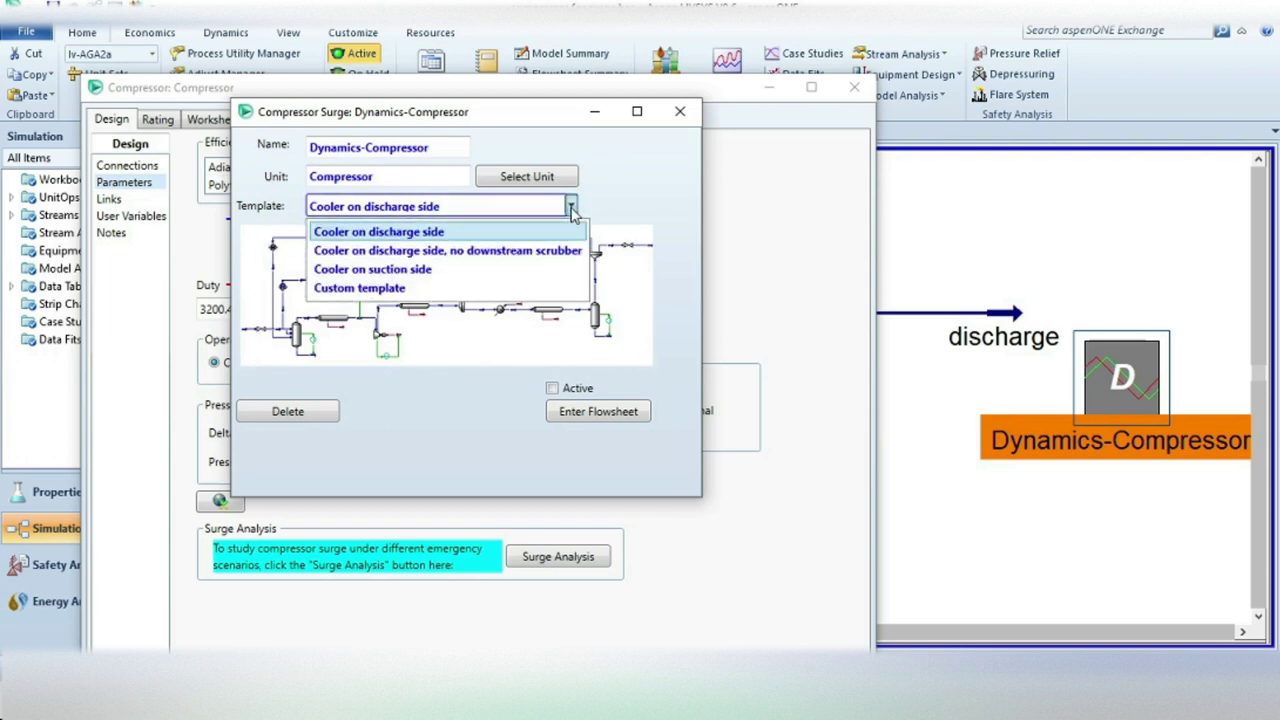
pyautogui.click(390, 270)
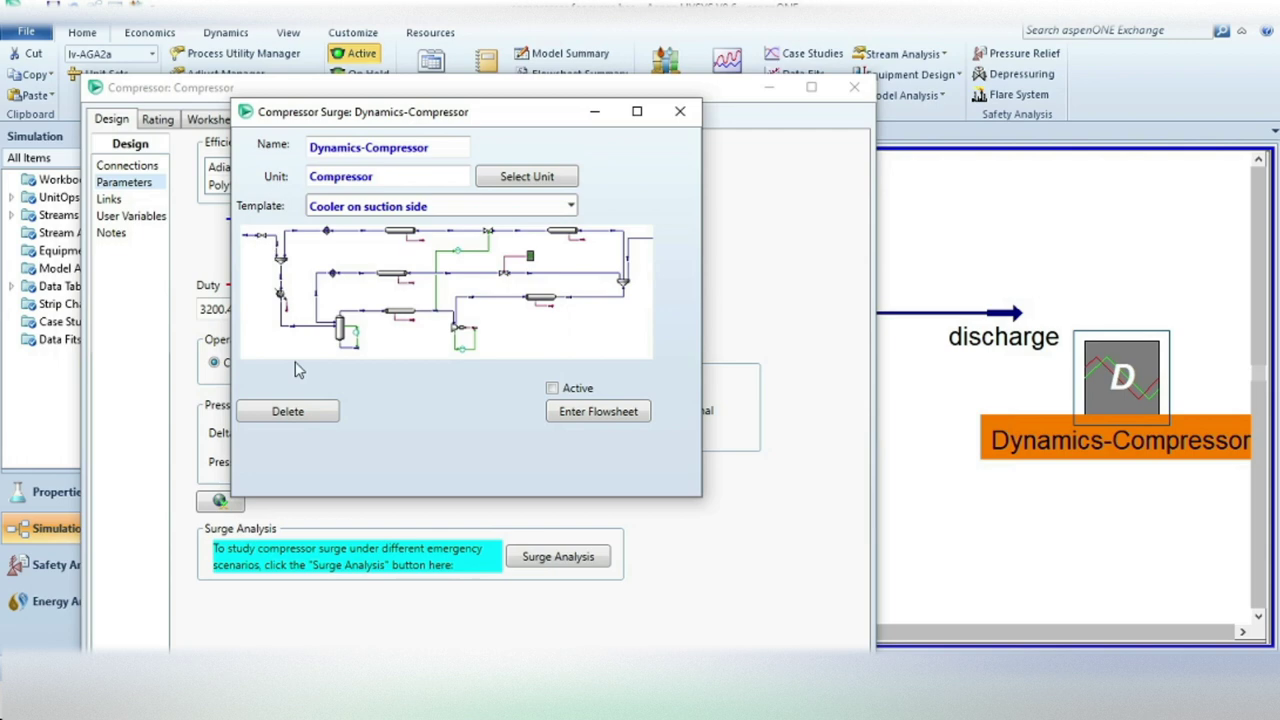
pyautogui.click(571, 207)
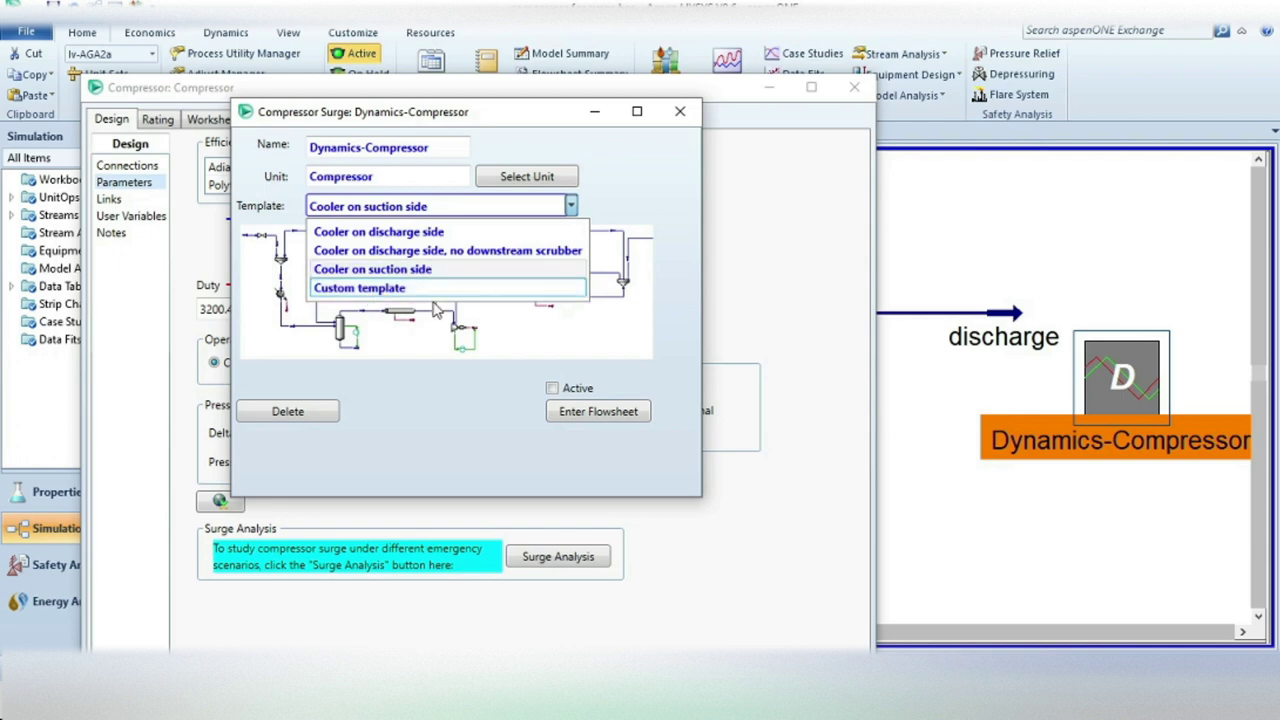
pyautogui.click(410, 404)
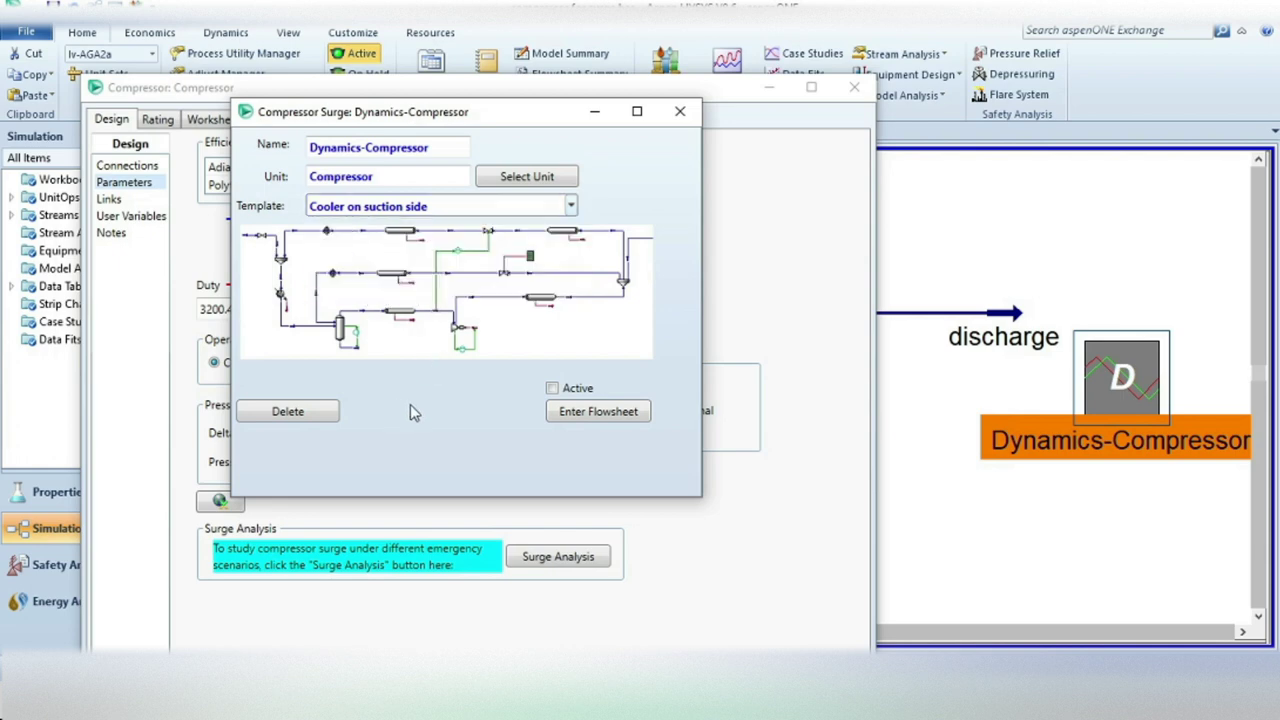
pyautogui.click(572, 207)
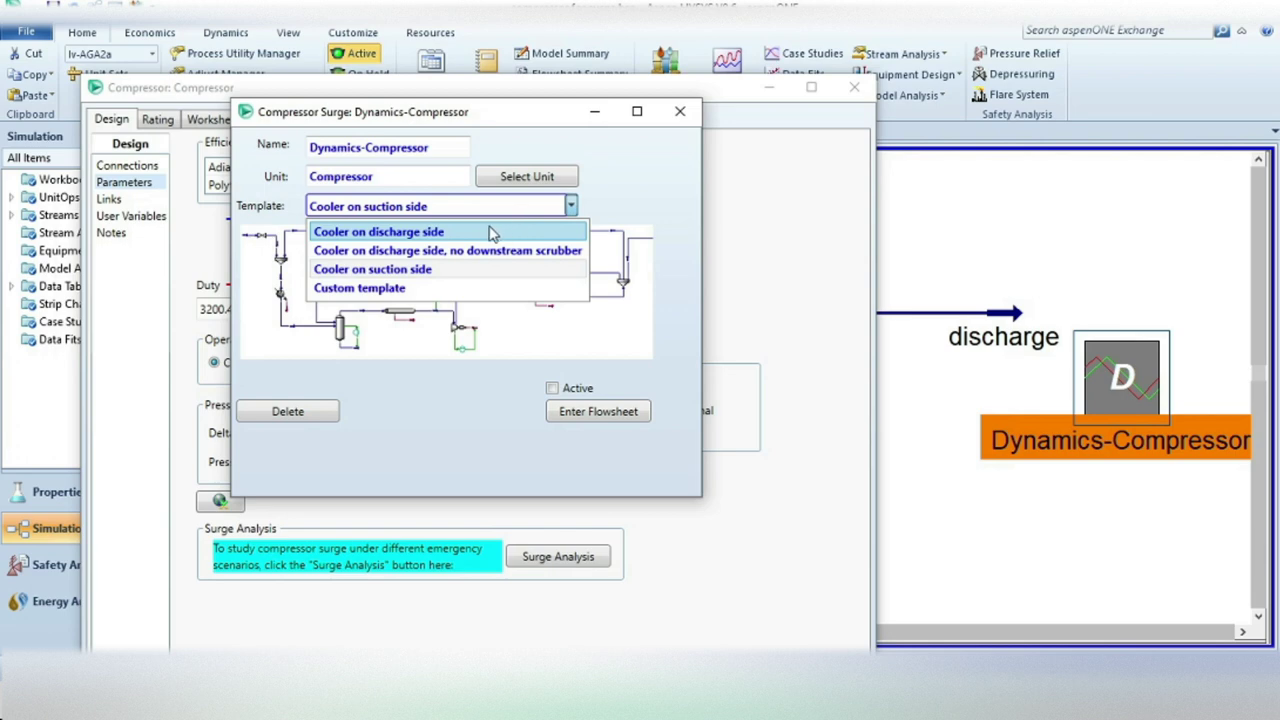
pyautogui.click(397, 235)
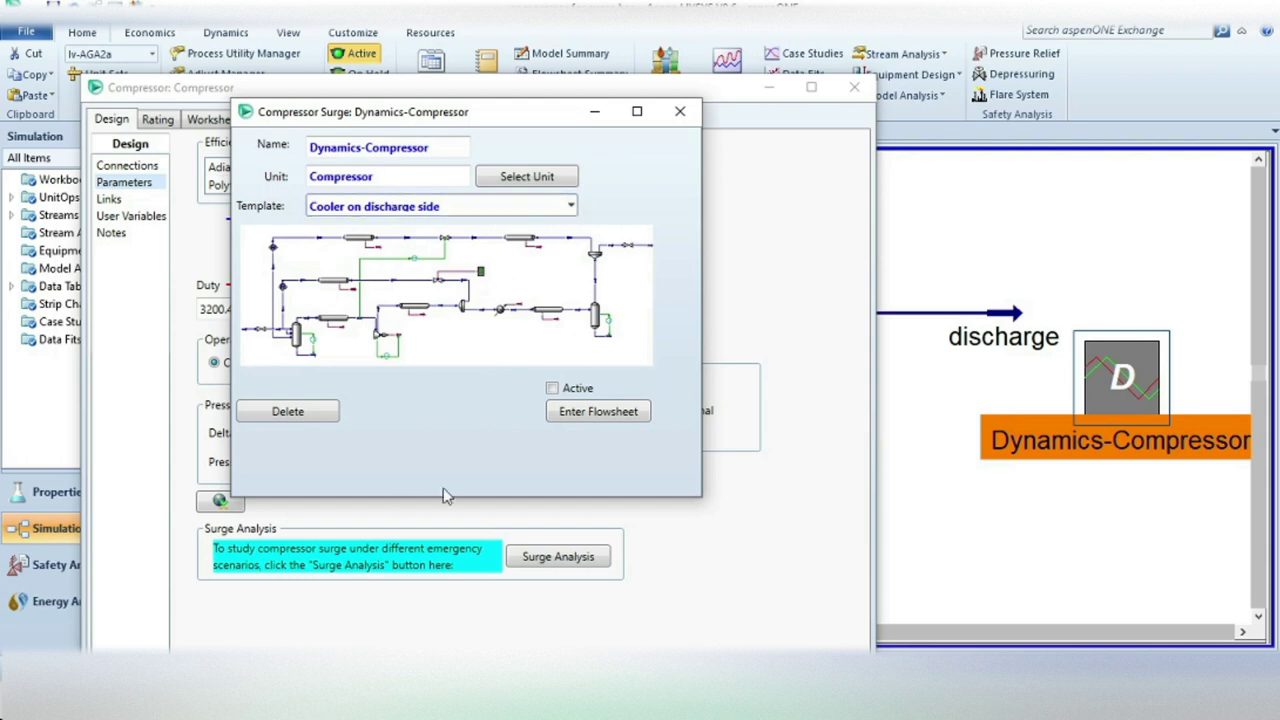
# Step: Enter the surge analysis flowsheet, uncover the process diagram, and close the object palette
pyautogui.click(599, 412)
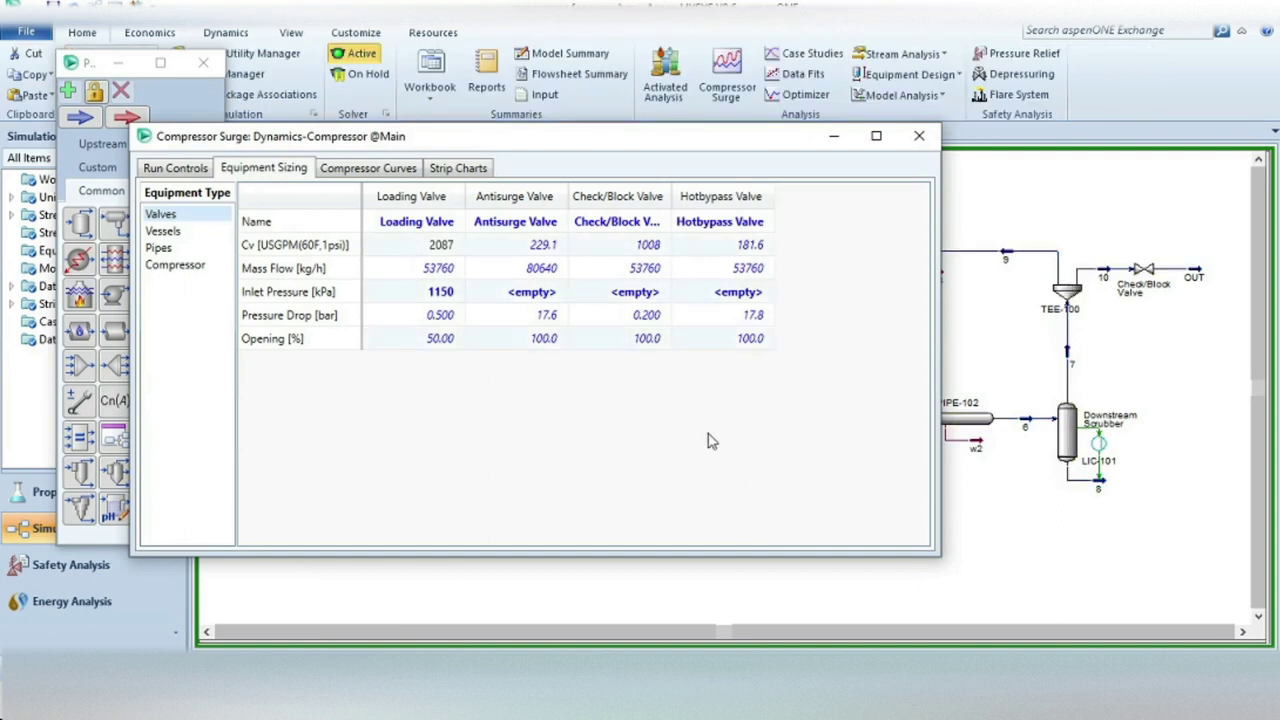
pyautogui.moveTo(702, 140); pyautogui.dragTo(728, 562)
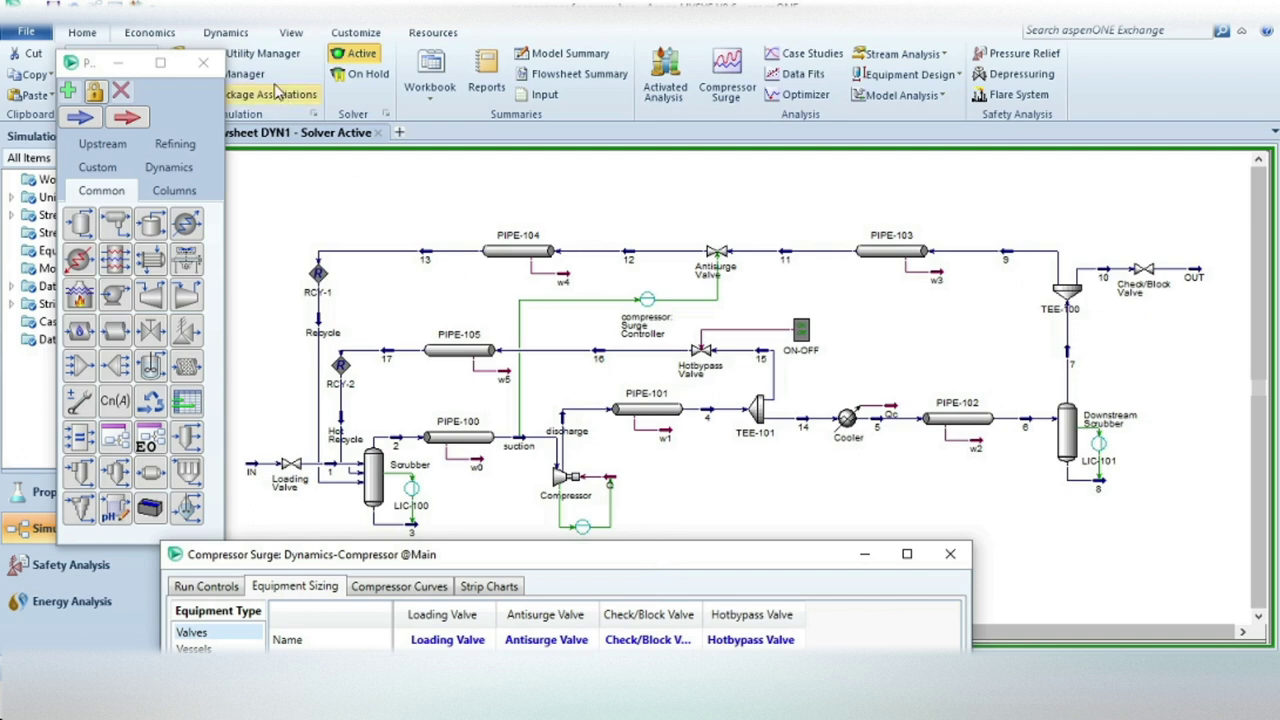
pyautogui.click(203, 62)
# Step: Bring the surge analysis window back over the flowsheet and show its run controls
pyautogui.moveTo(484, 557); pyautogui.dragTo(530, 200)
pyautogui.moveTo(520, 180); pyautogui.dragTo(523, 178)
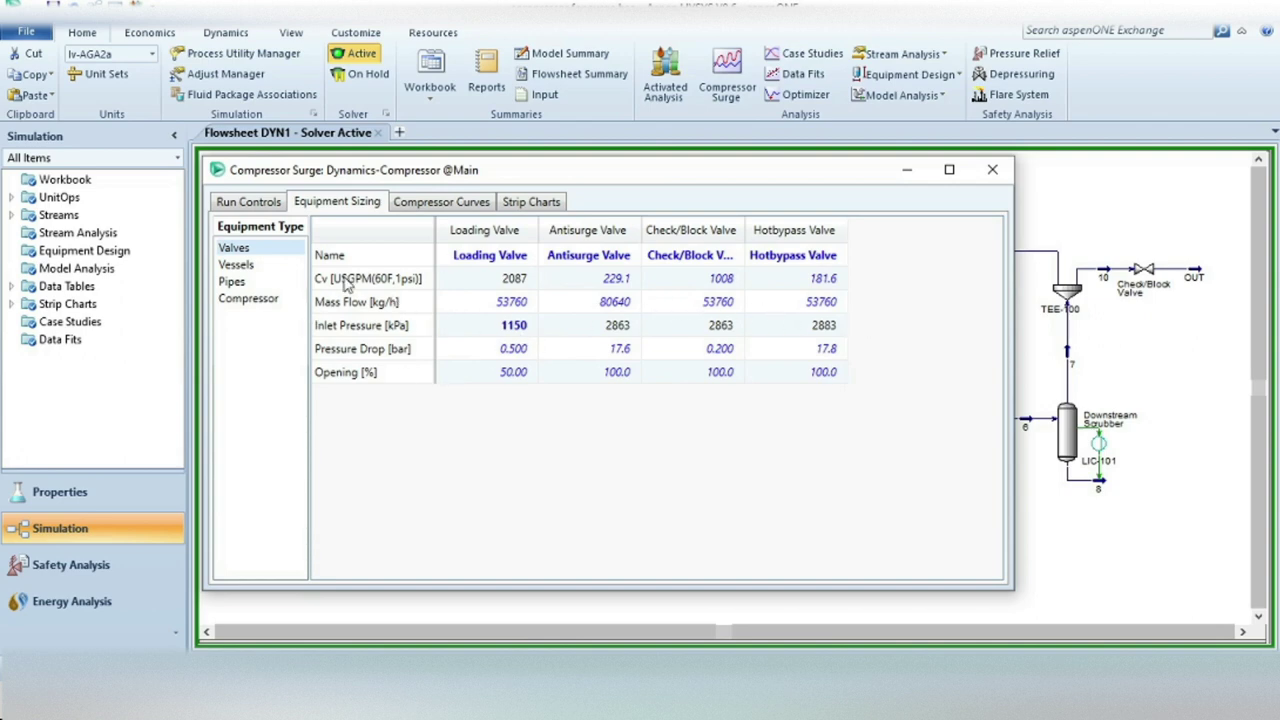
pyautogui.click(243, 204)
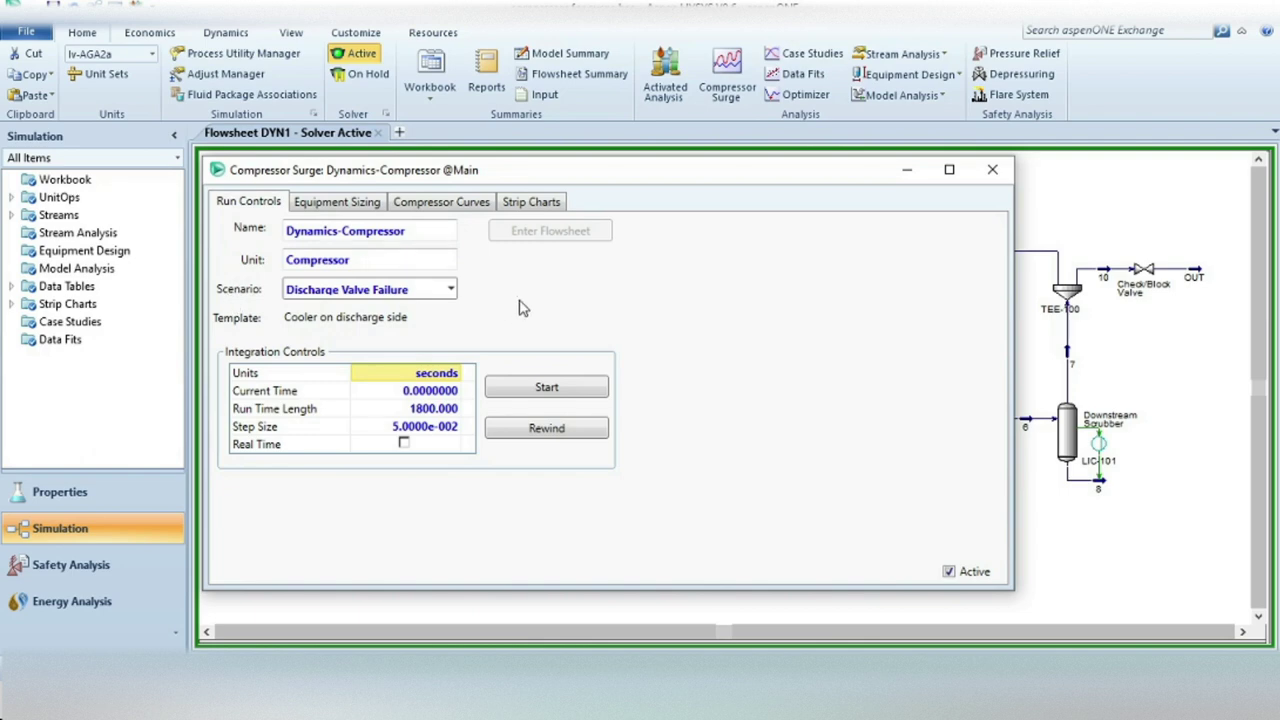